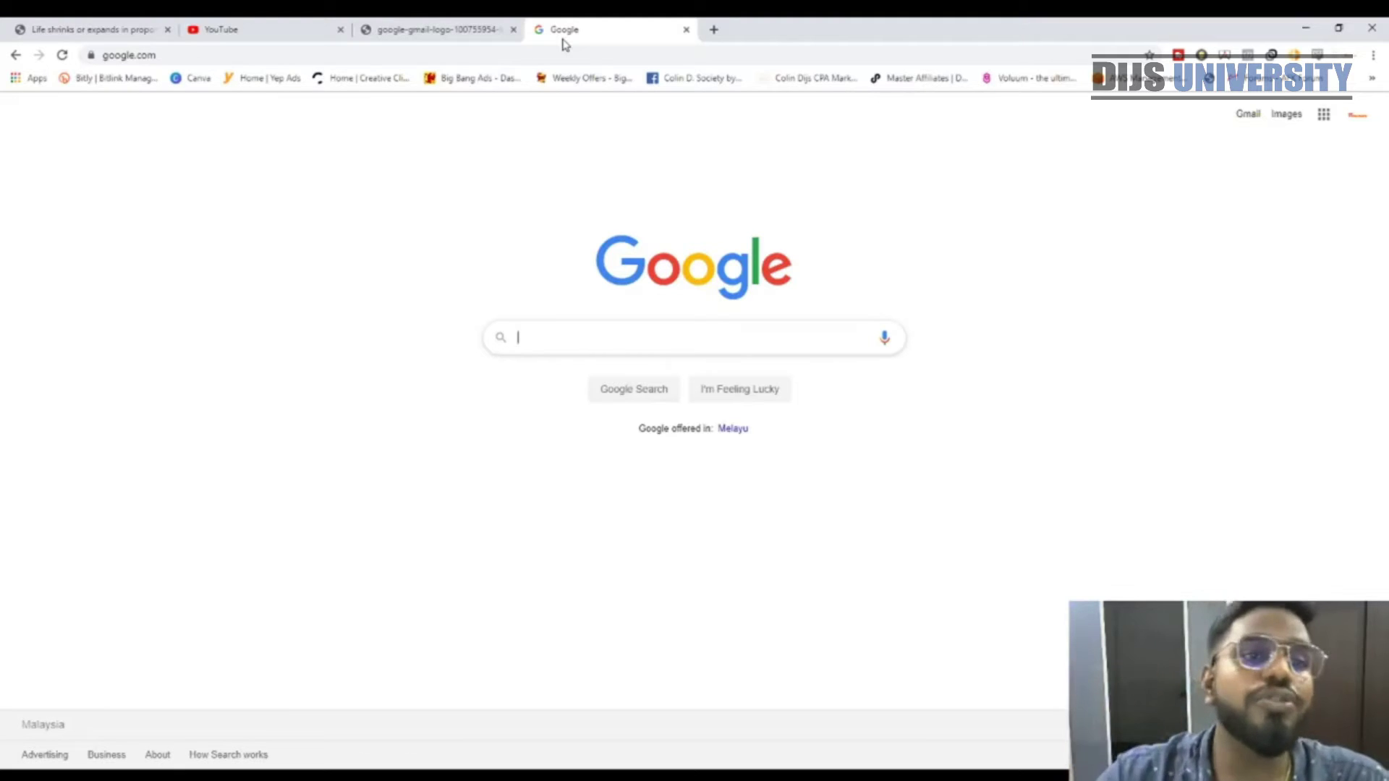
Step: Switch to the YouTube page and reload its home page
left_click(289, 29)
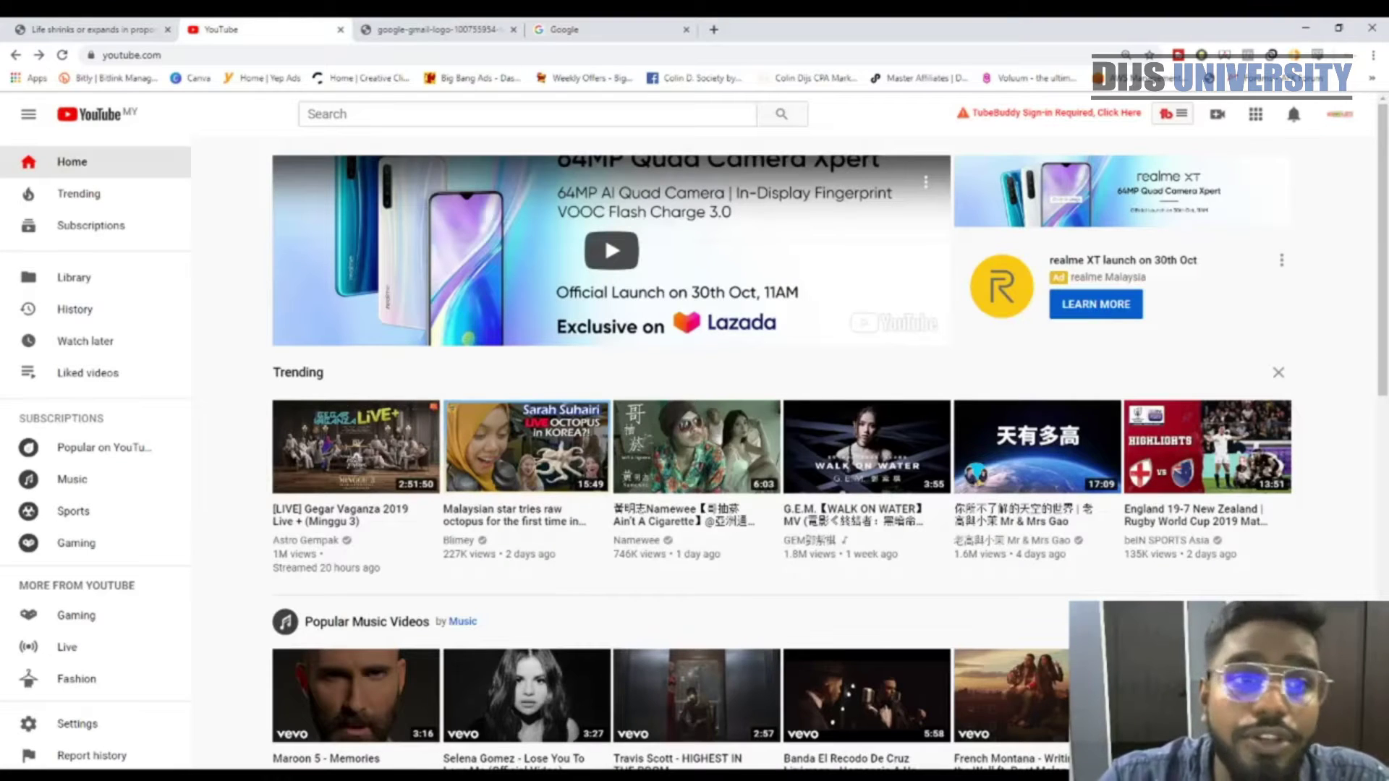
left_click(391, 26)
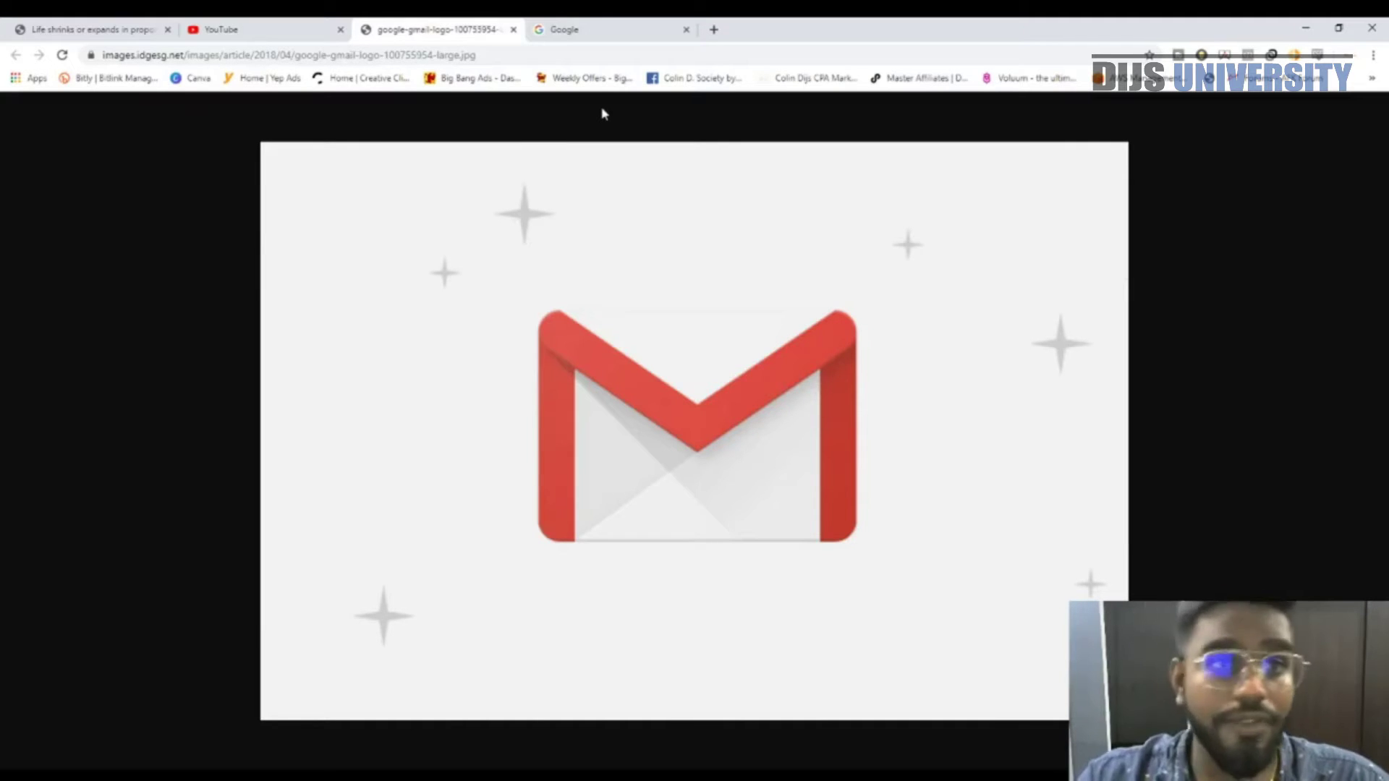
left_click(283, 28)
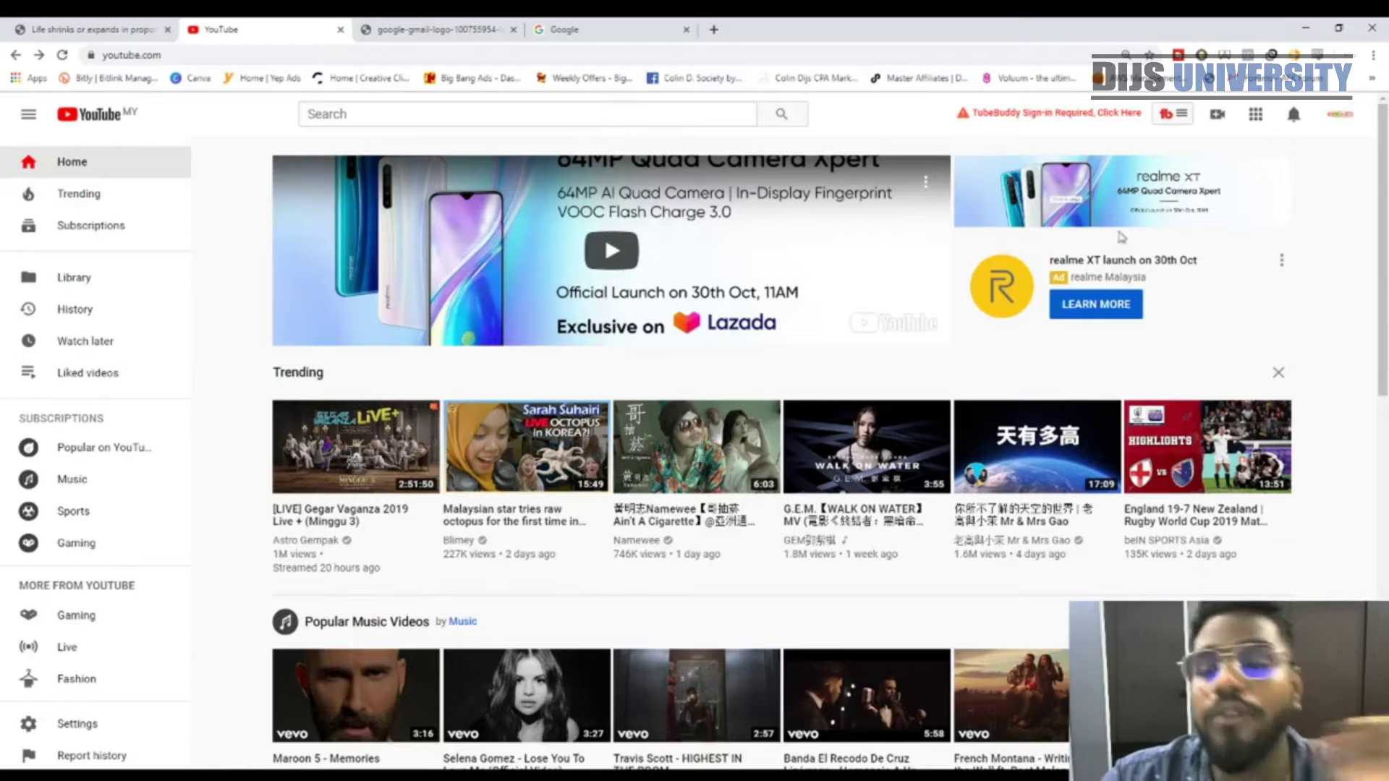
left_click(1342, 116)
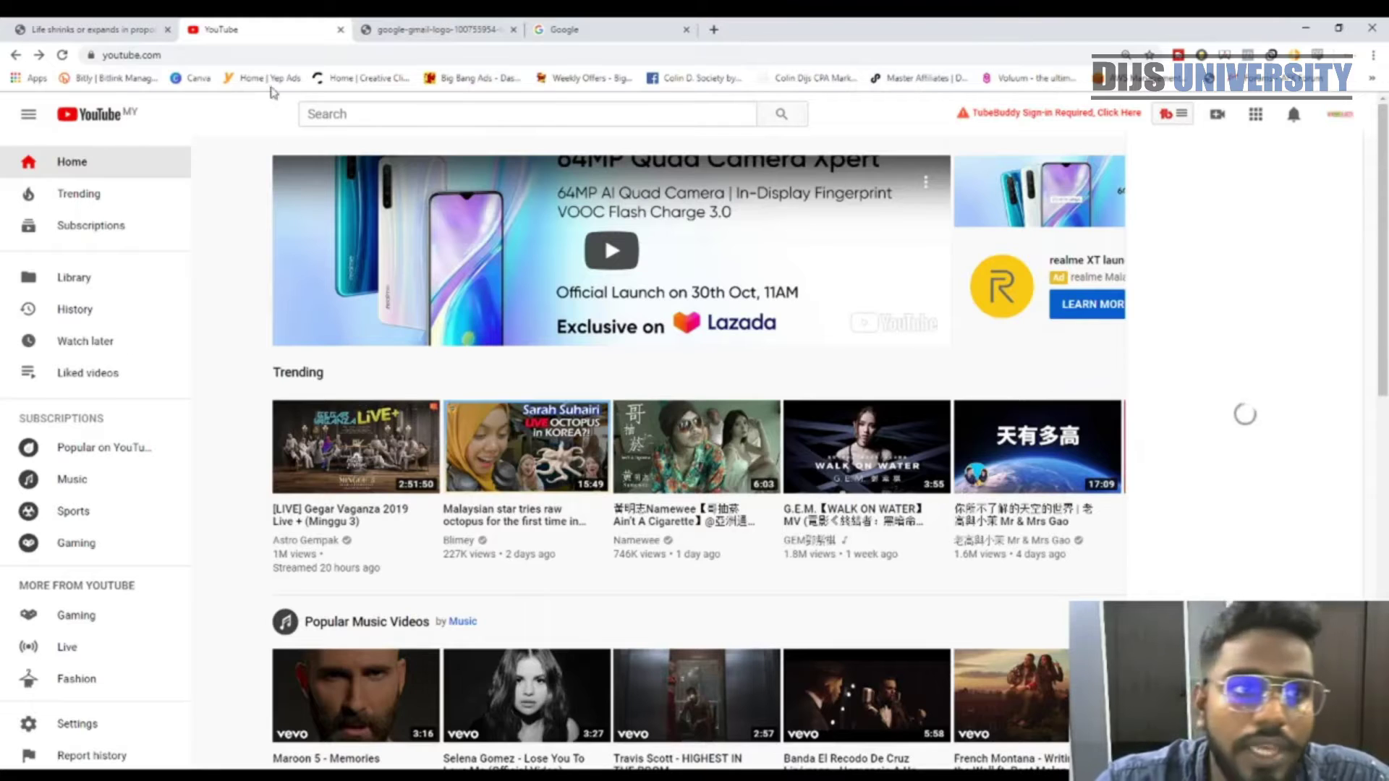
left_click(267, 50)
key("Return")
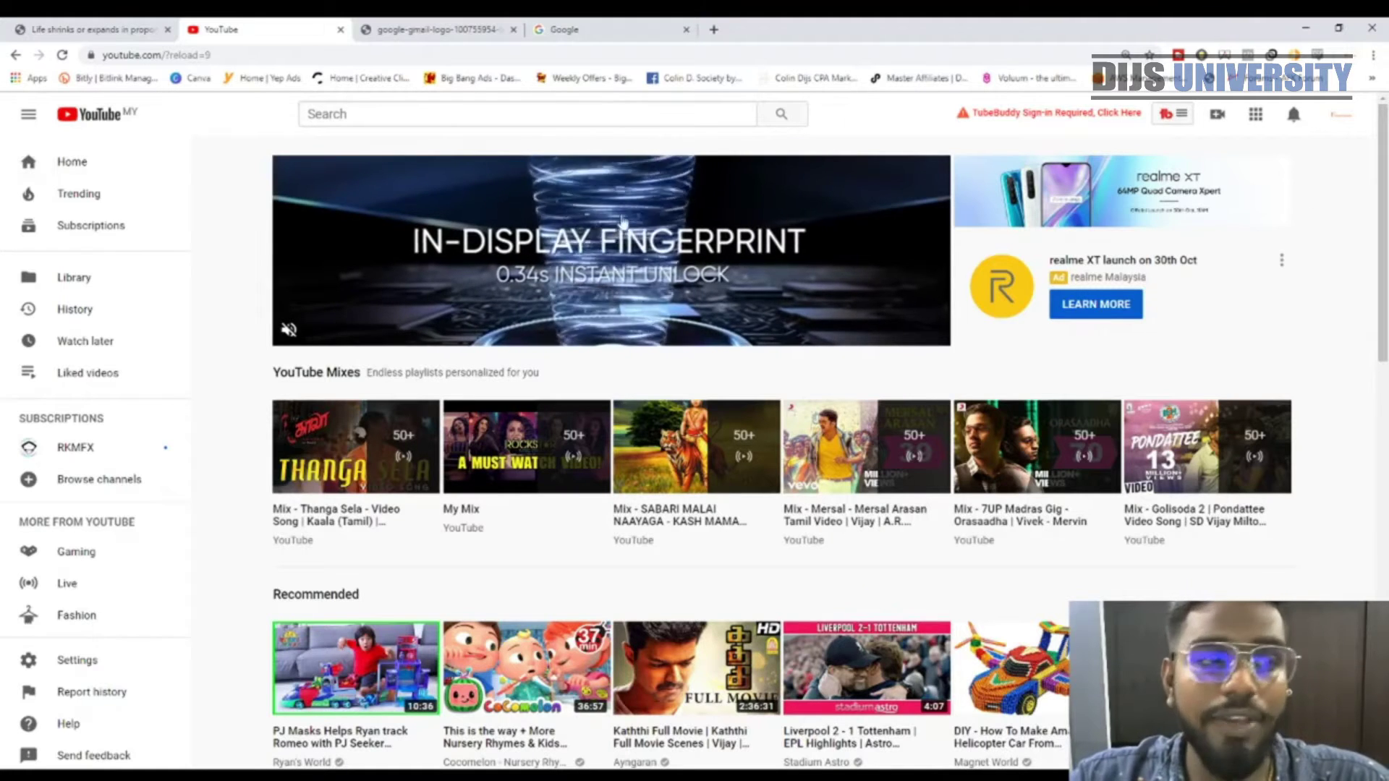
Step: Check the signed-in account's name and e-mail address, and list the channels available under that account
left_click(1341, 116)
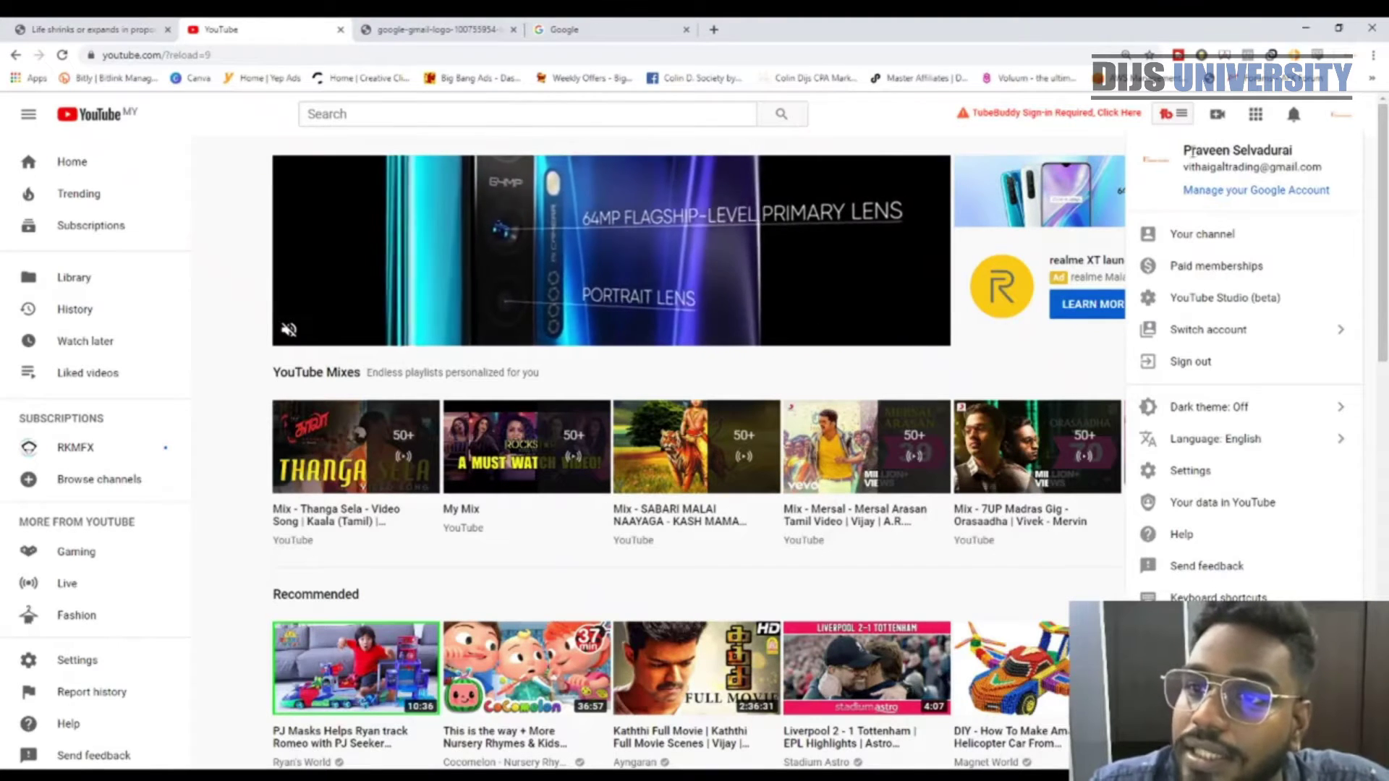
left_click_drag(1184, 149, 1302, 153)
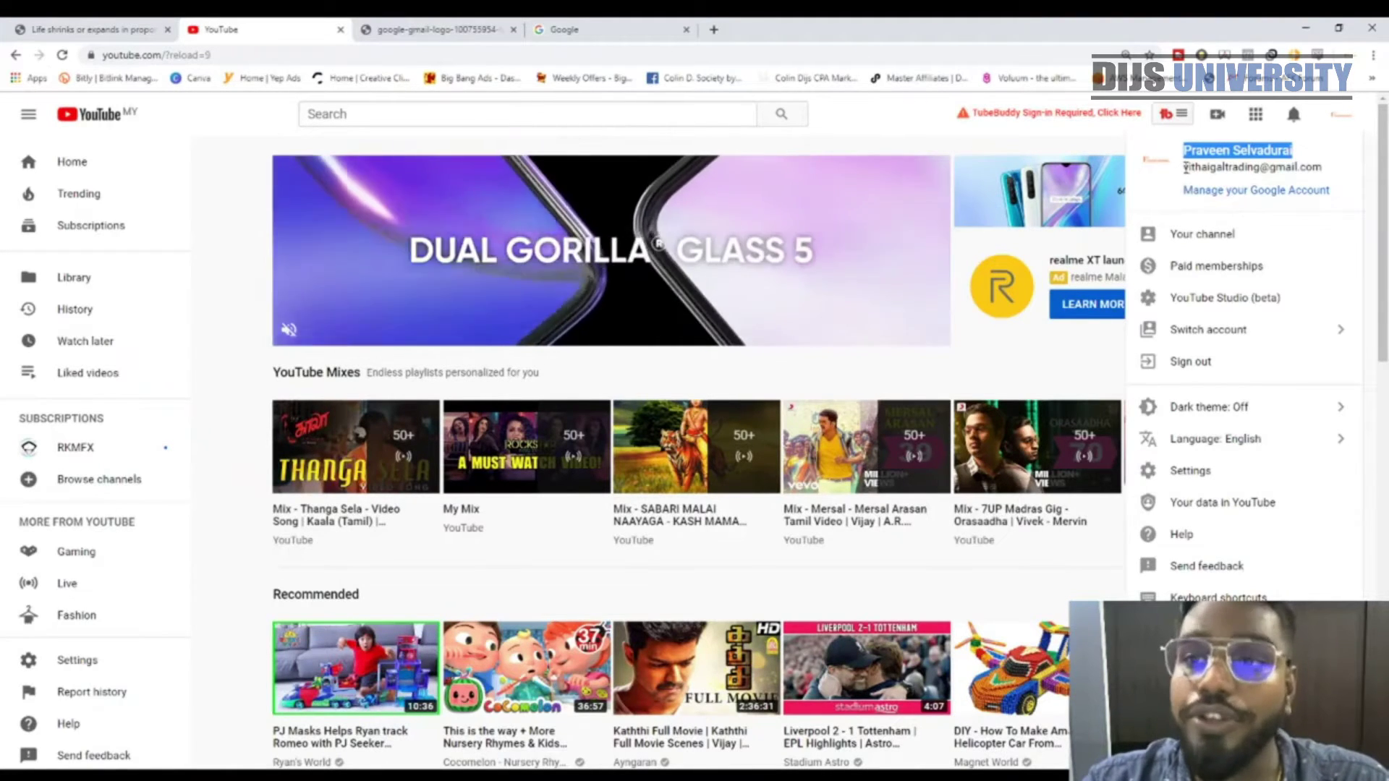
left_click_drag(1185, 168, 1325, 177)
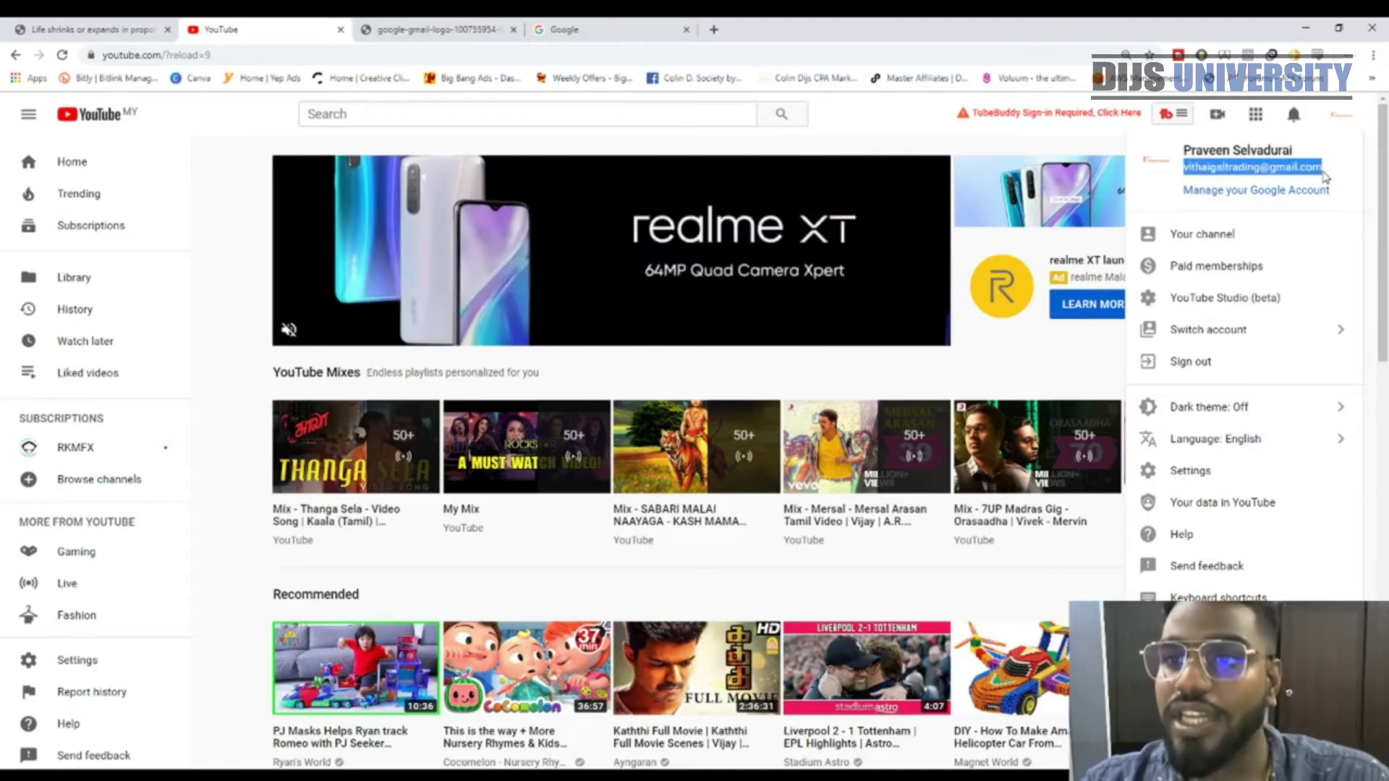
left_click(1342, 338)
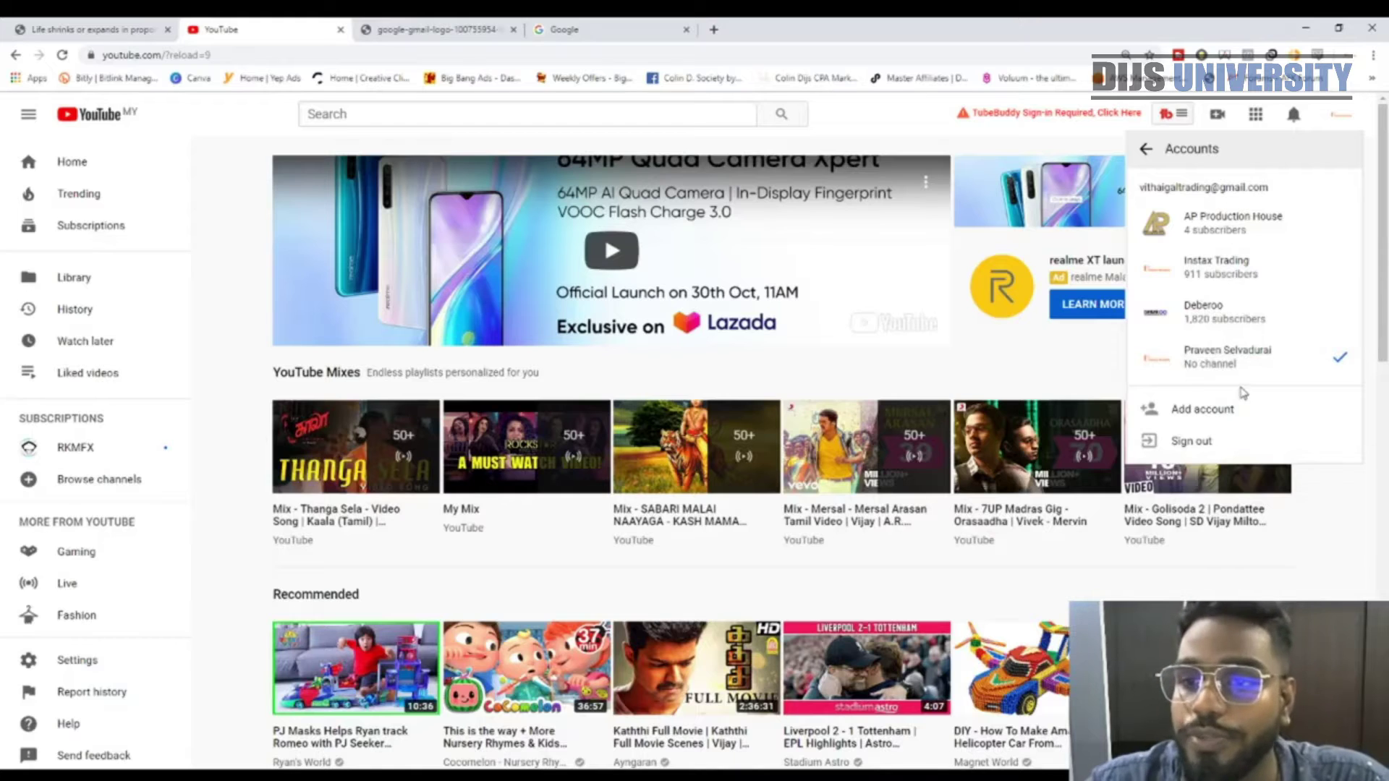
Step: Select the personal account without a channel, view its channel creation form, and return to the YouTube home page without creating one
left_click(1240, 357)
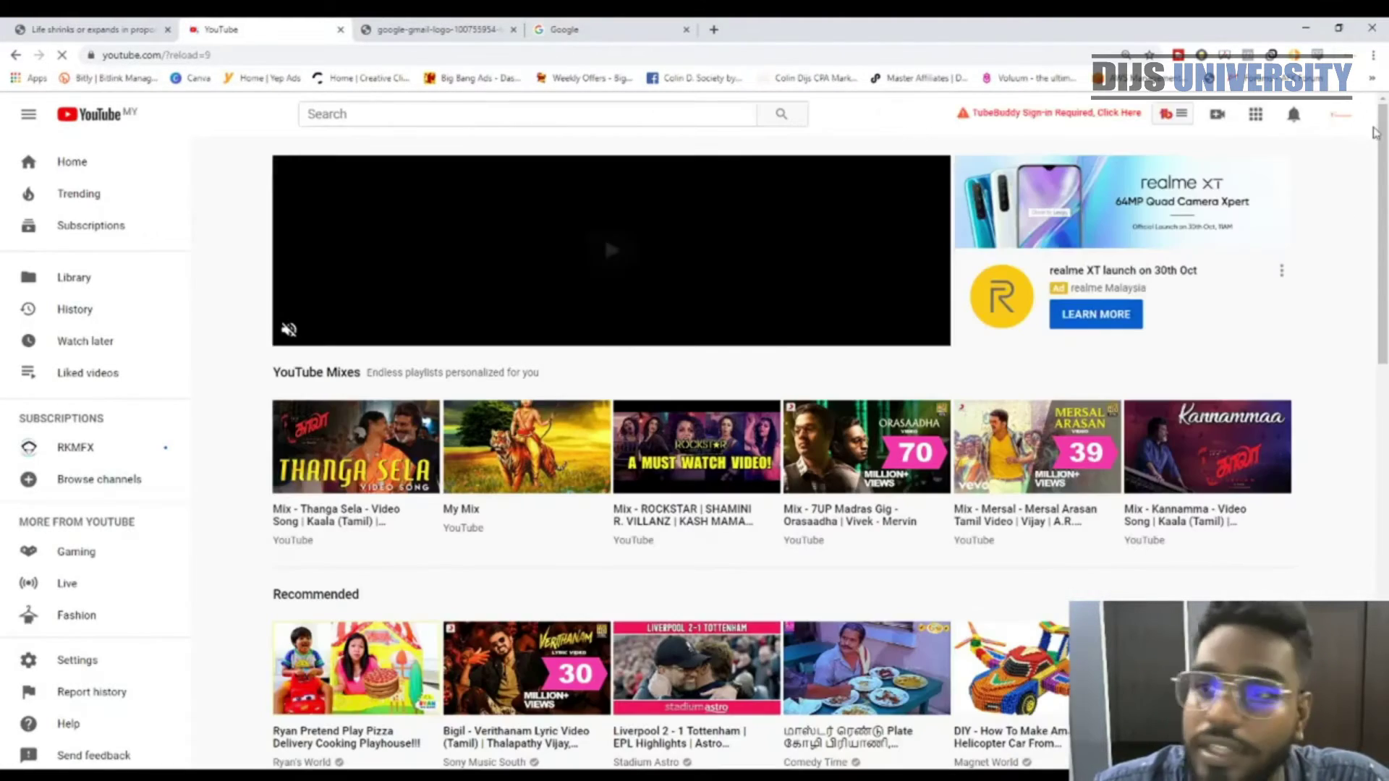
left_click(1342, 116)
left_click(1242, 232)
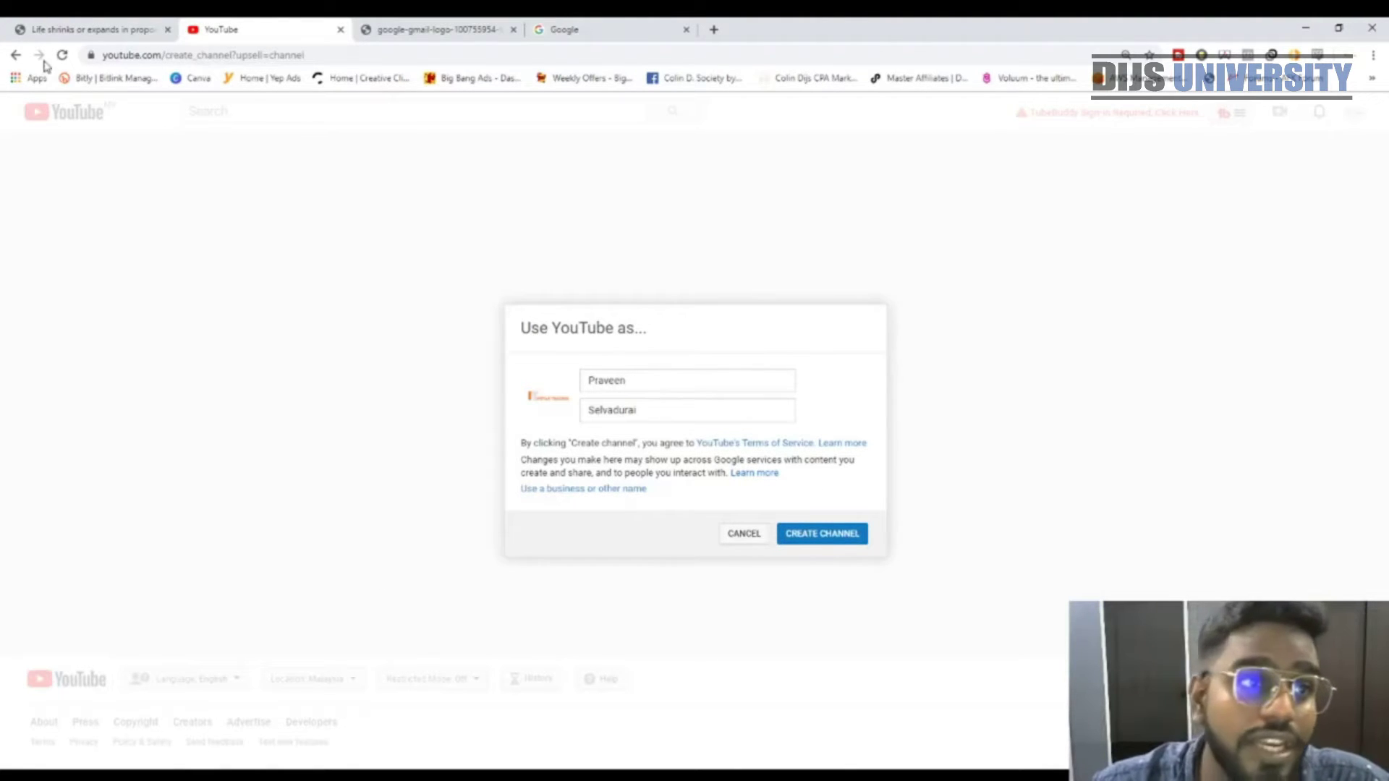
left_click(16, 55)
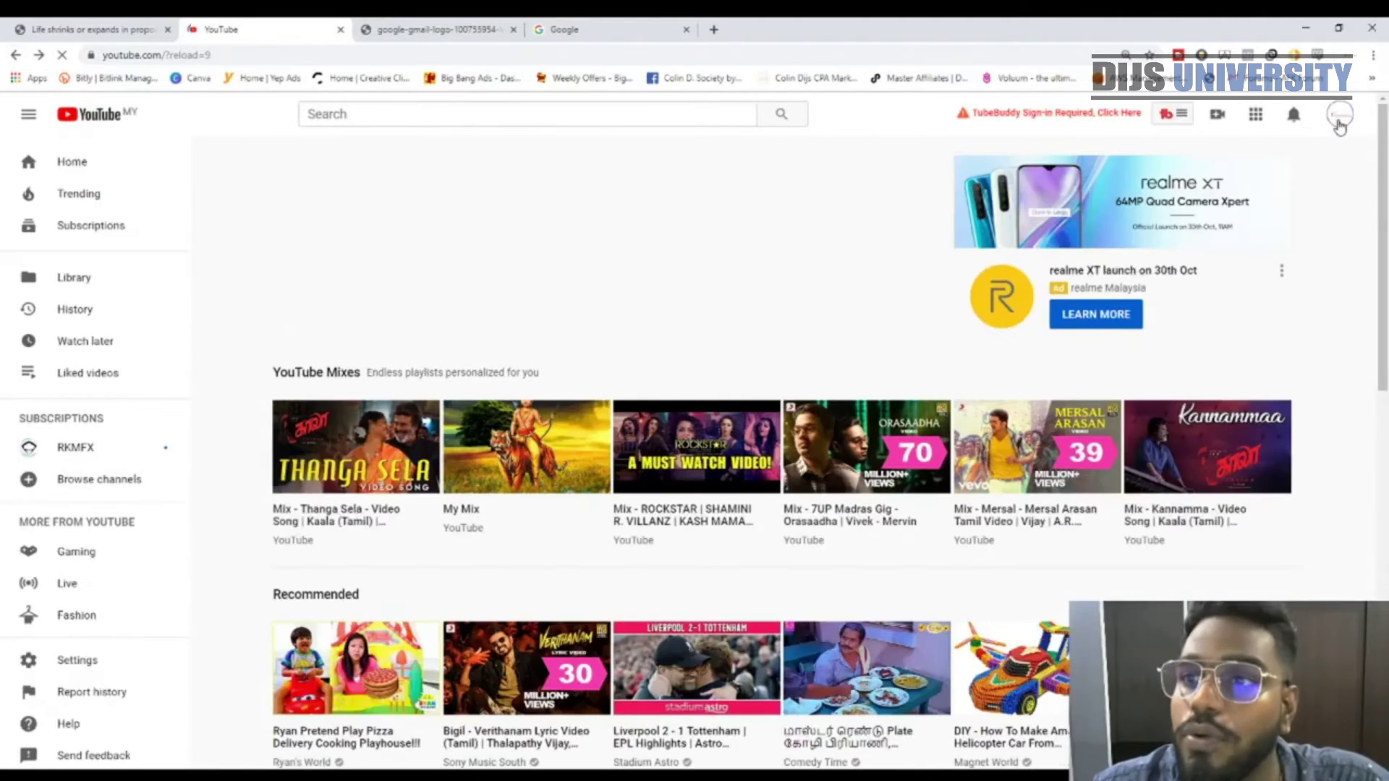
Step: Switch to the Instax Trading channel and check the active channel in the account list
left_click(1340, 116)
left_click(1293, 327)
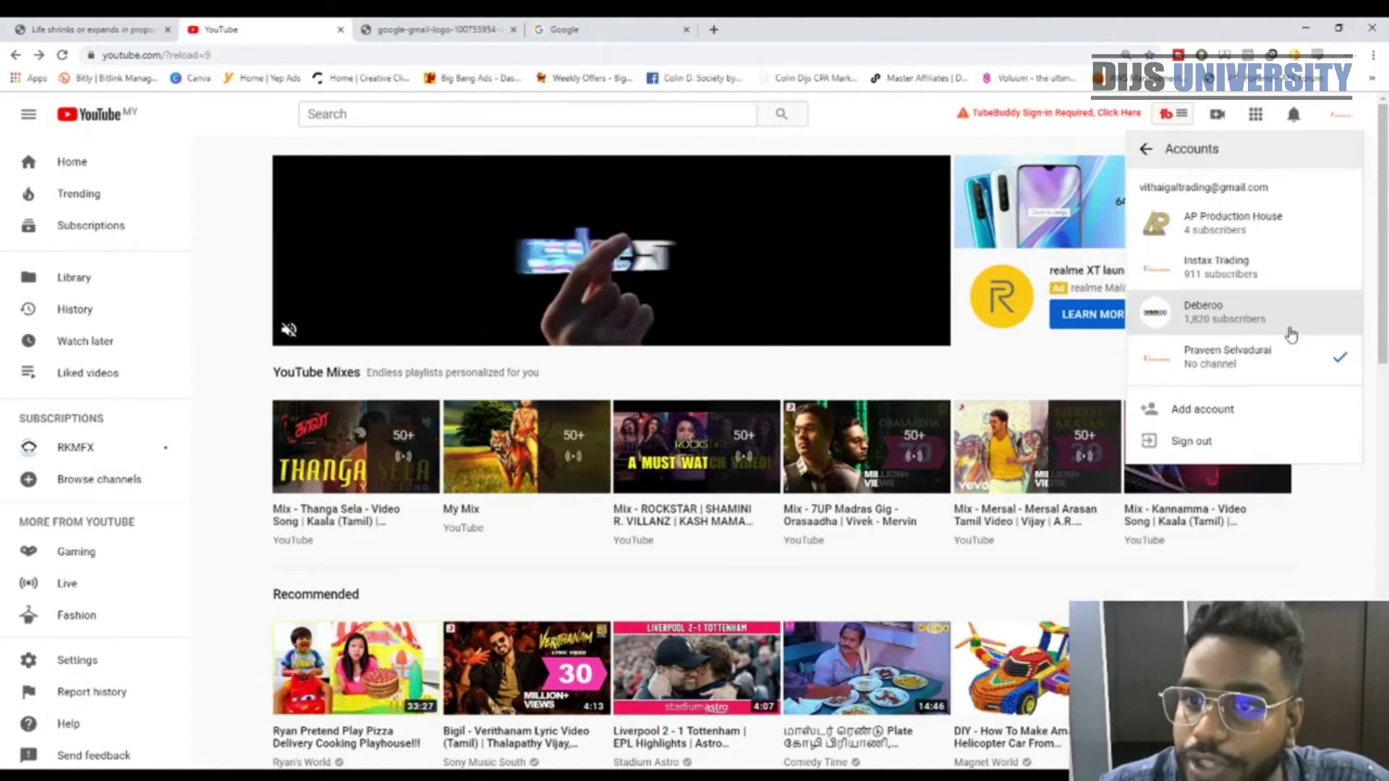
left_click(1198, 280)
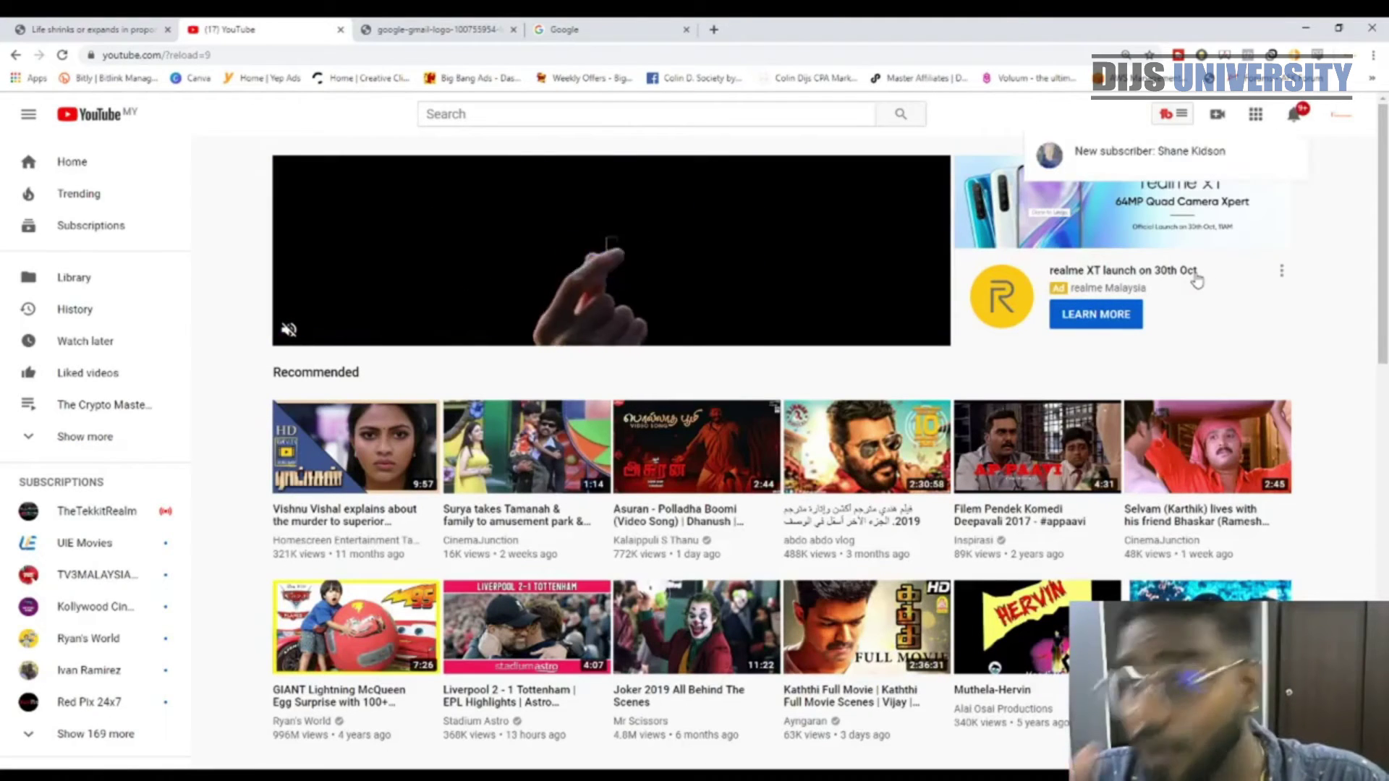
left_click(1340, 115)
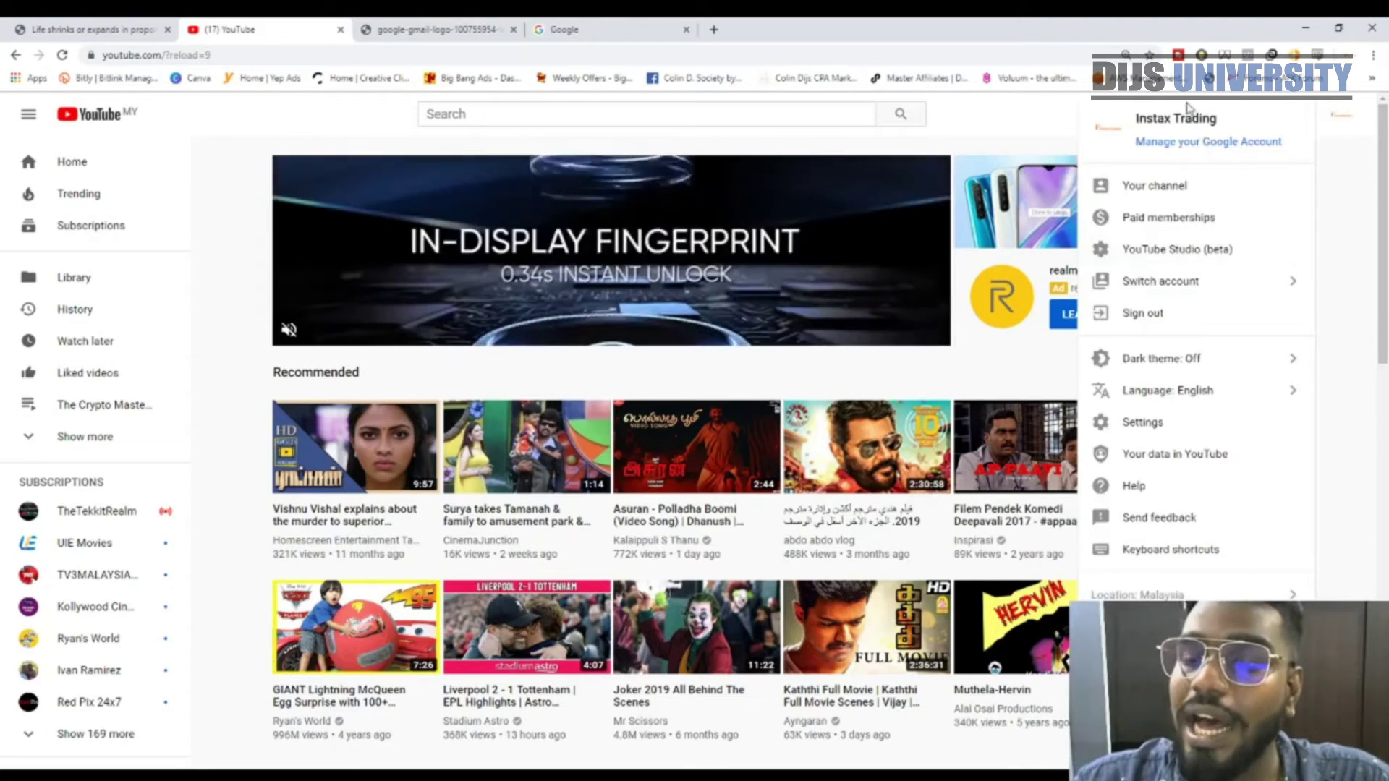
left_click(1252, 283)
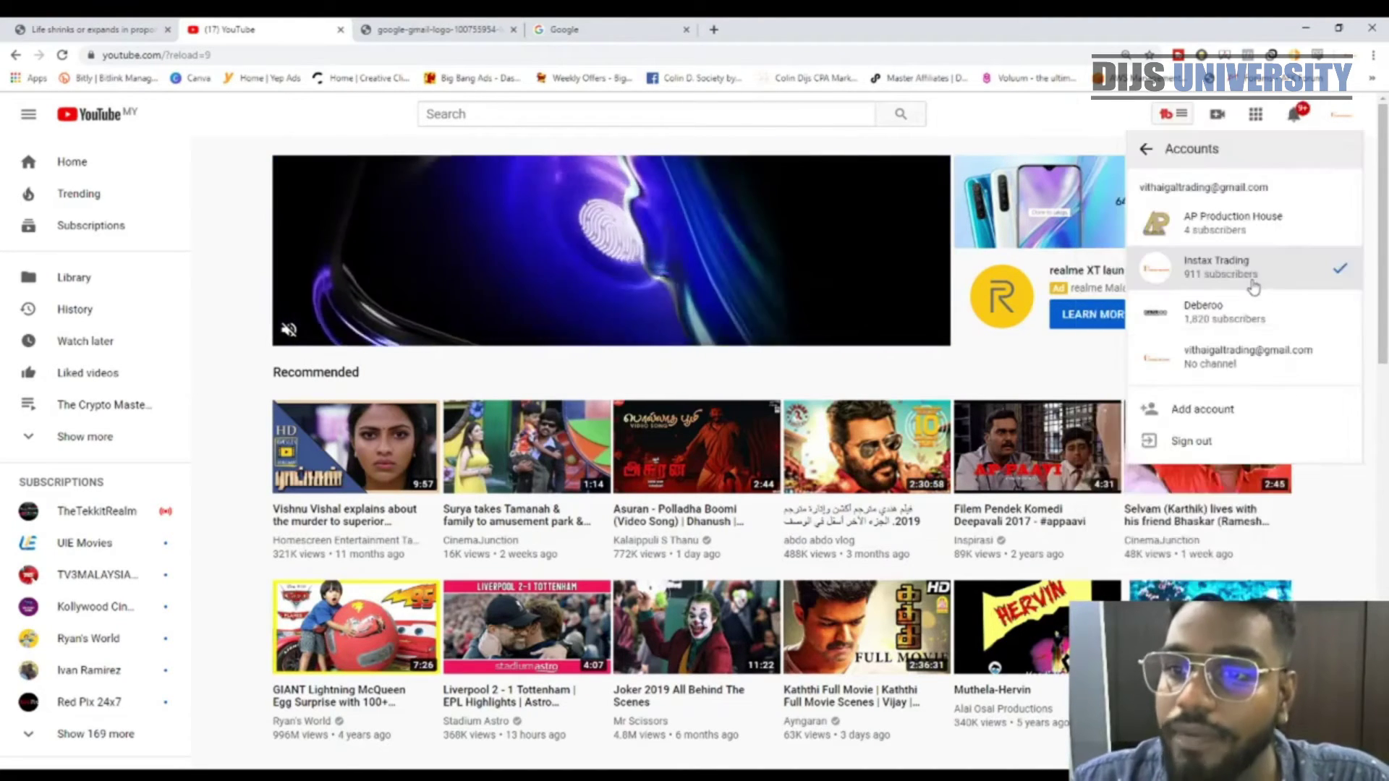
left_click(1336, 131)
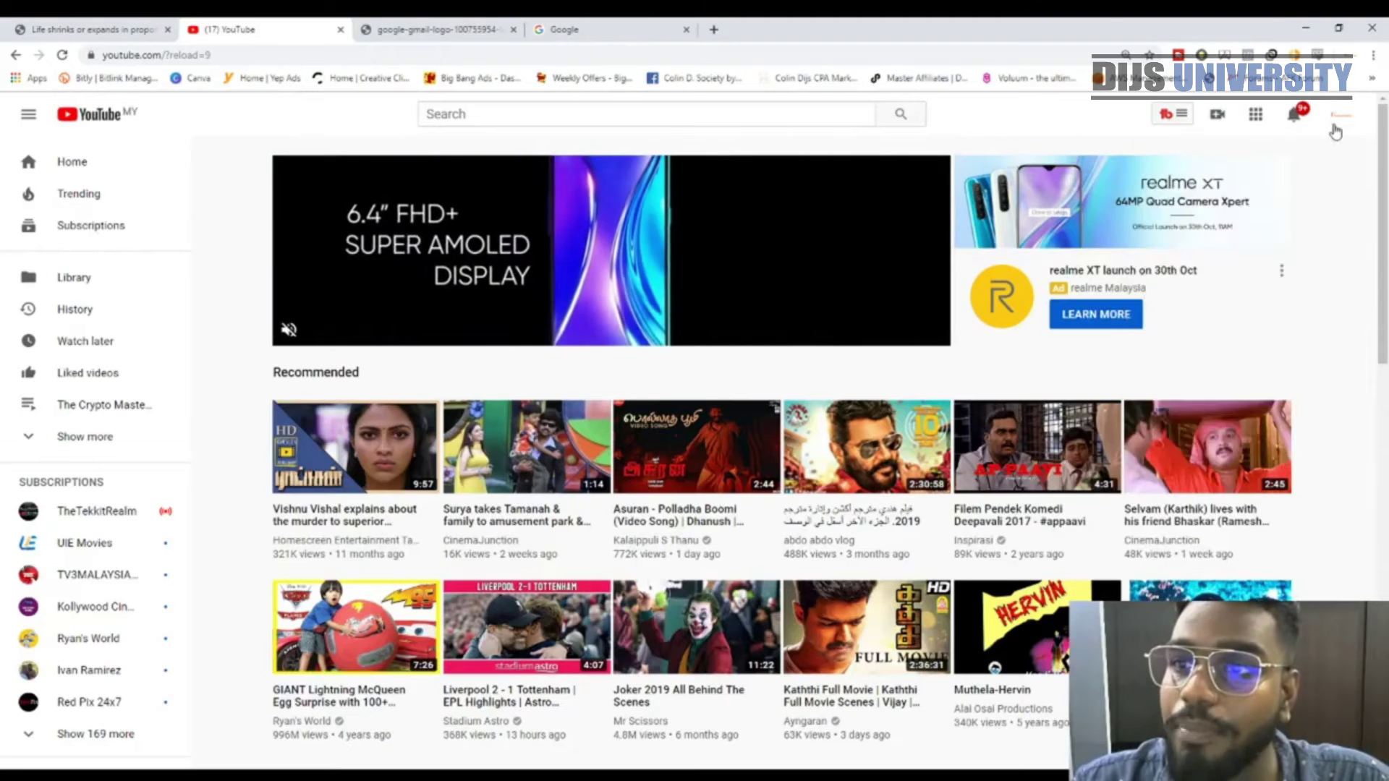
Step: Open the Instax Trading channel page and examine its subscriber count and channel statistics
left_click(1340, 118)
left_click(1222, 188)
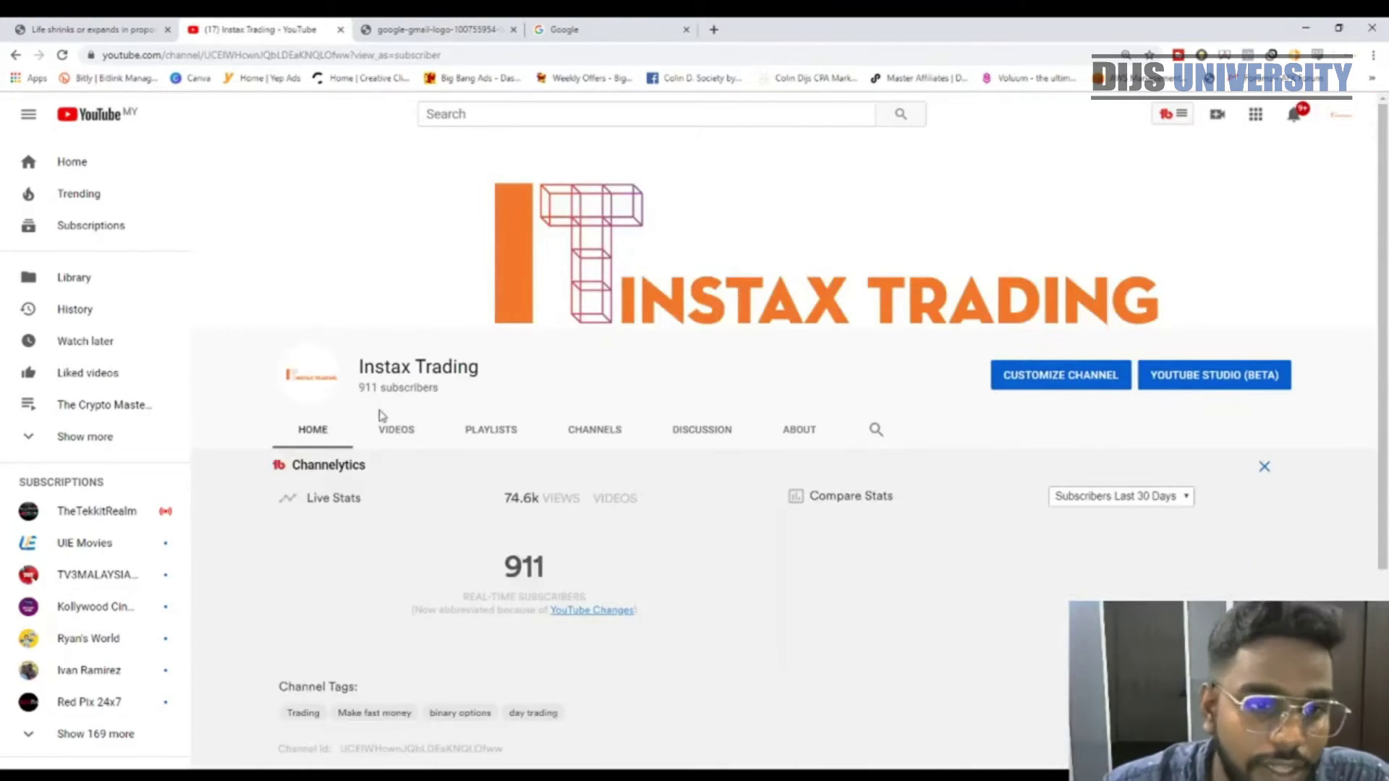
left_click_drag(359, 387, 385, 389)
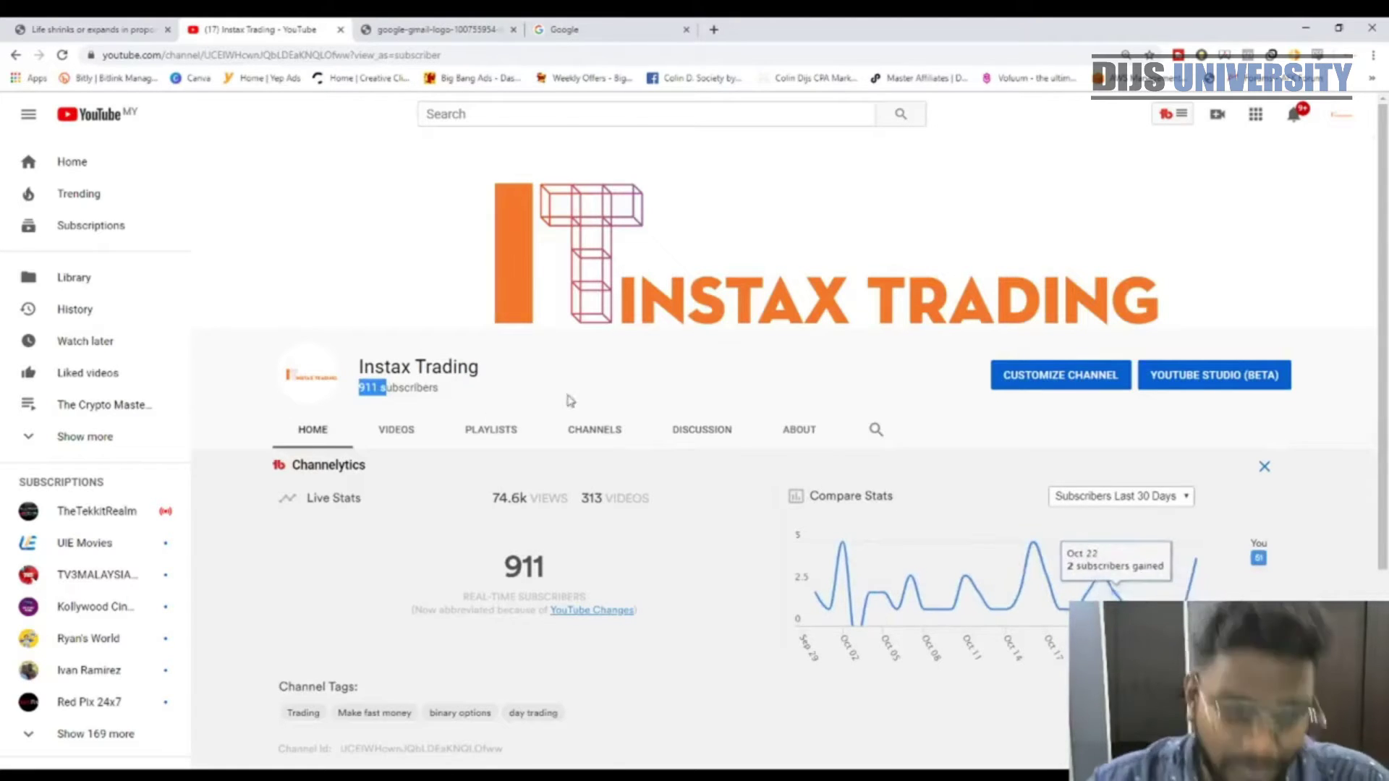
scroll(568, 400, "down", 4)
scroll(567, 400, "up", 4)
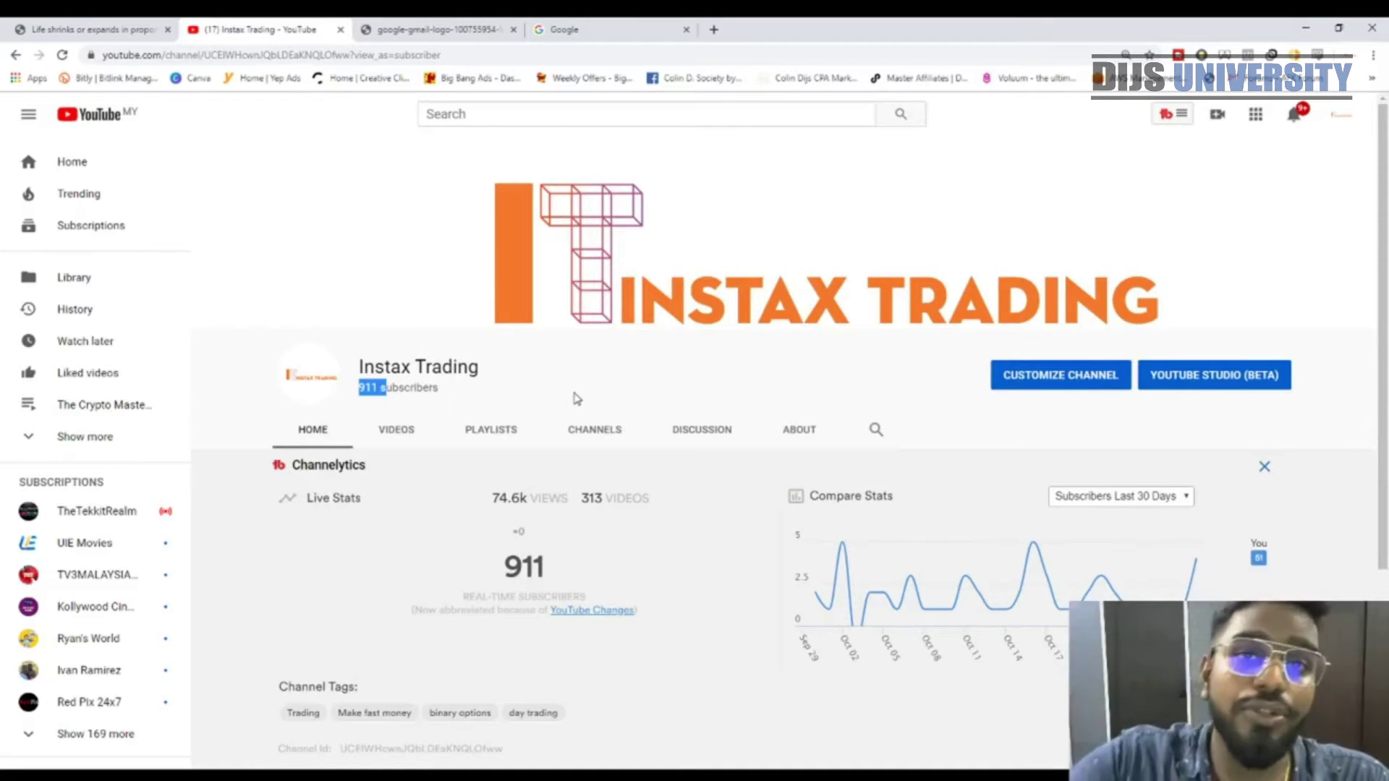
Step: Search Google for "create a gmail account" and open the Google Account creation form from the Gmail Help page
left_click(562, 27)
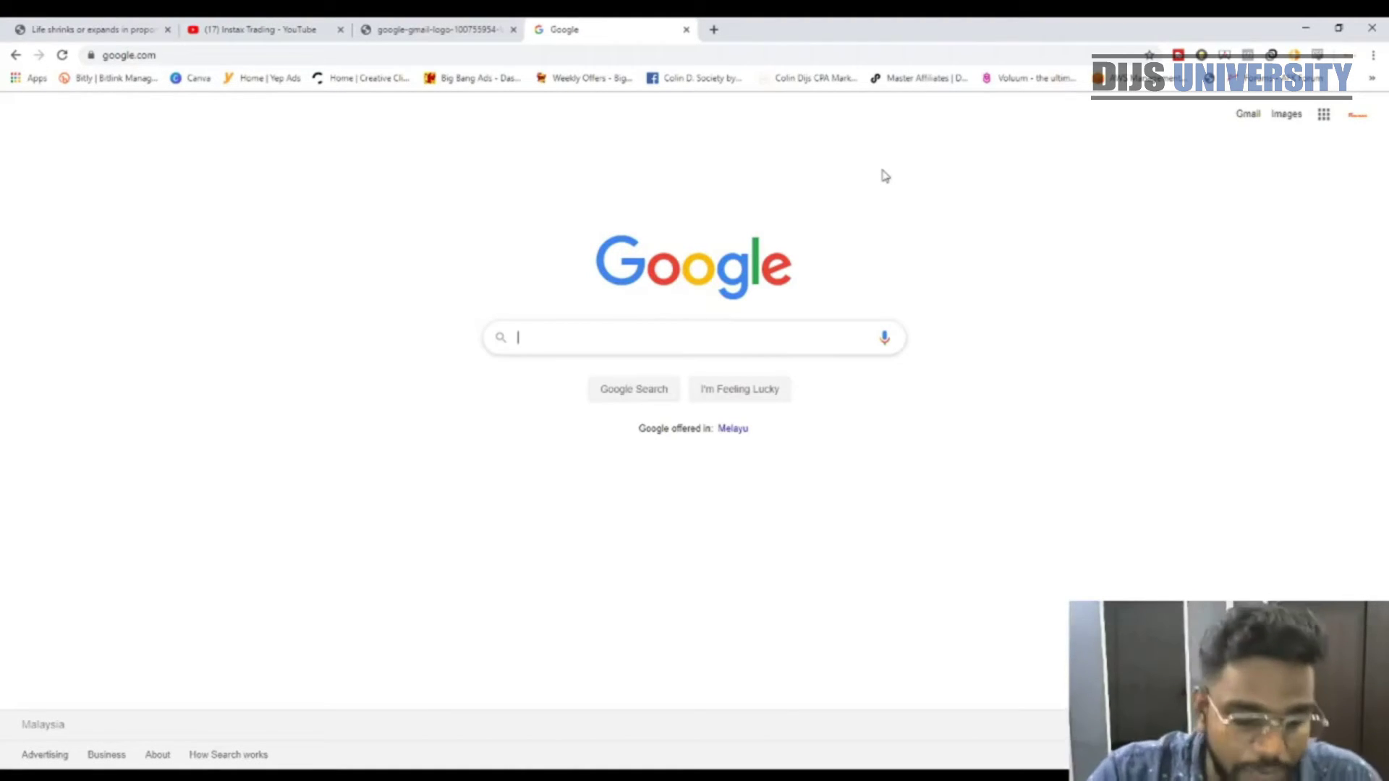
type("create")
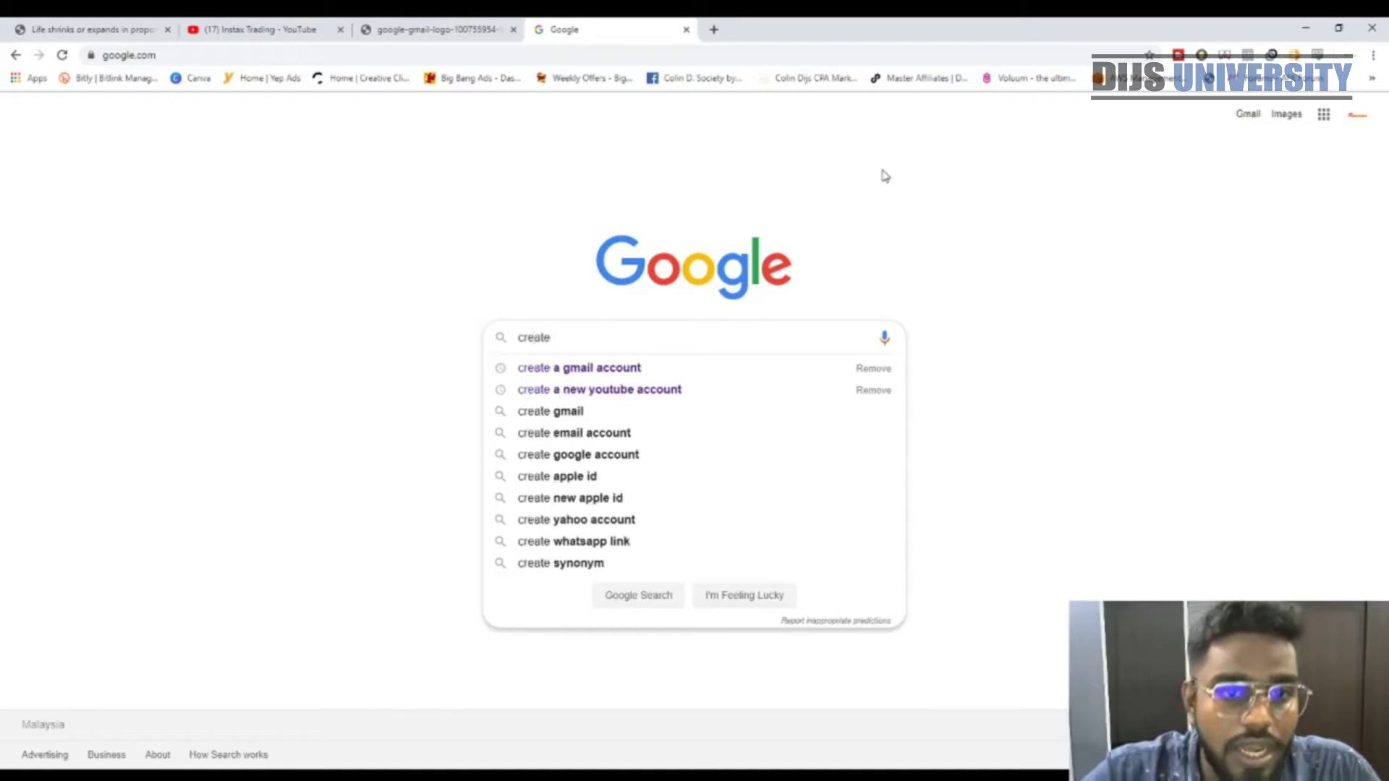
key("Down")
key("Return")
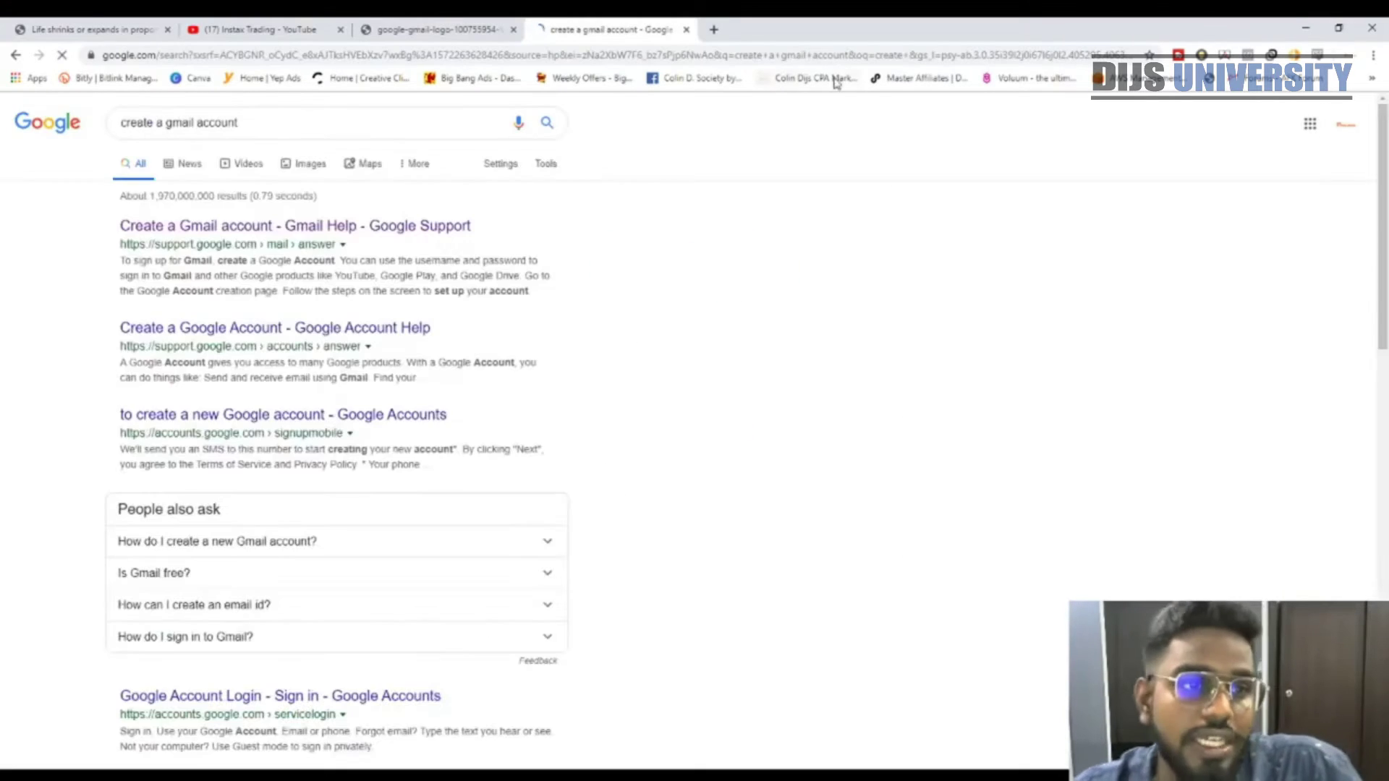
left_click(296, 229)
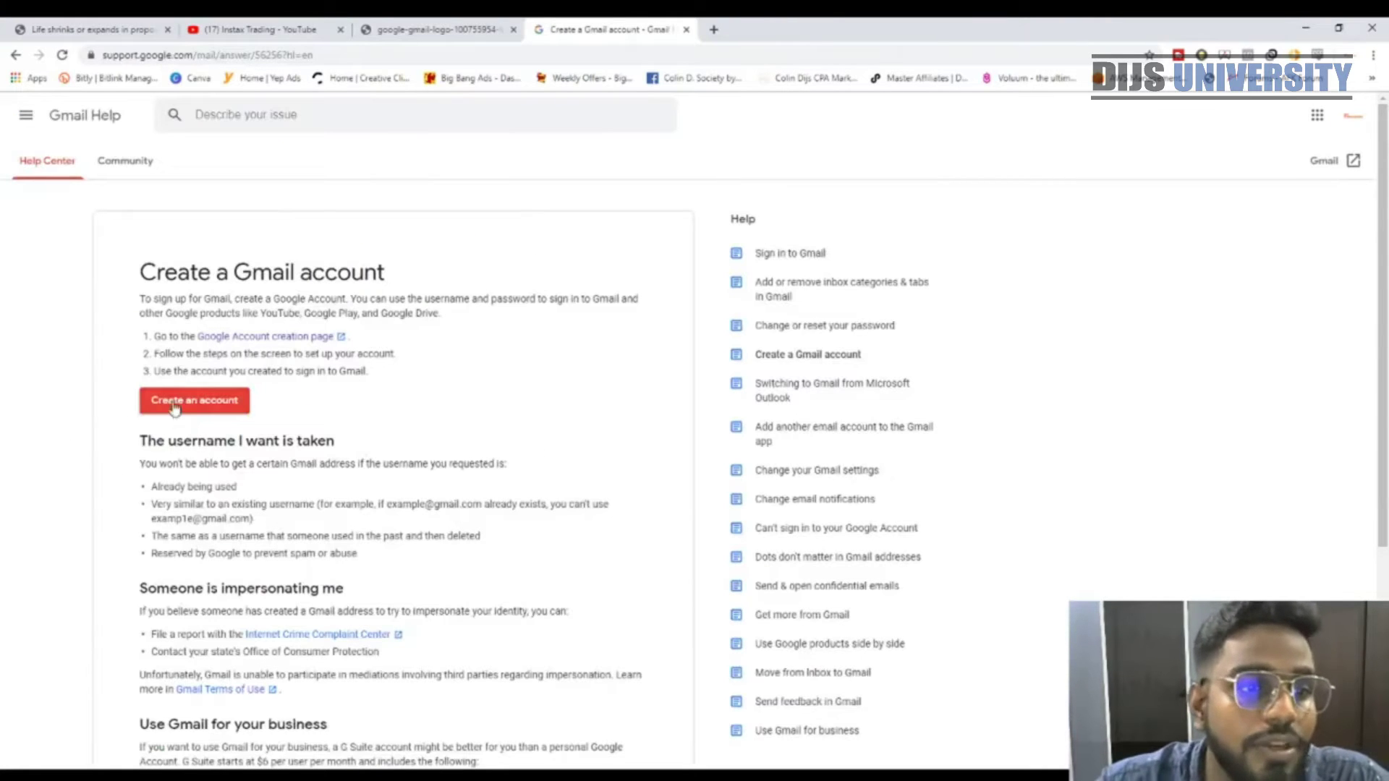
left_click(174, 404)
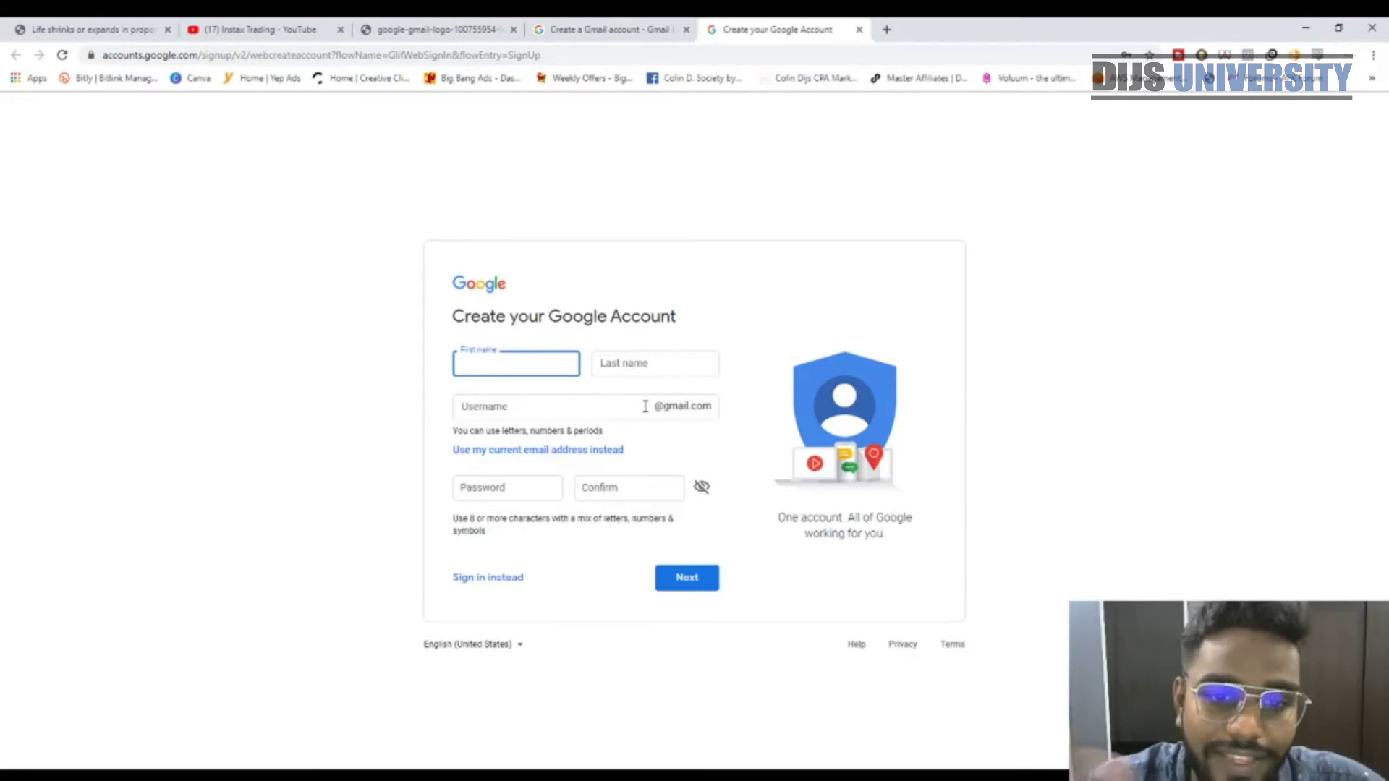
Step: Sign out of the current YouTube account and continue to the YouTube home page without signing in again
left_click(276, 28)
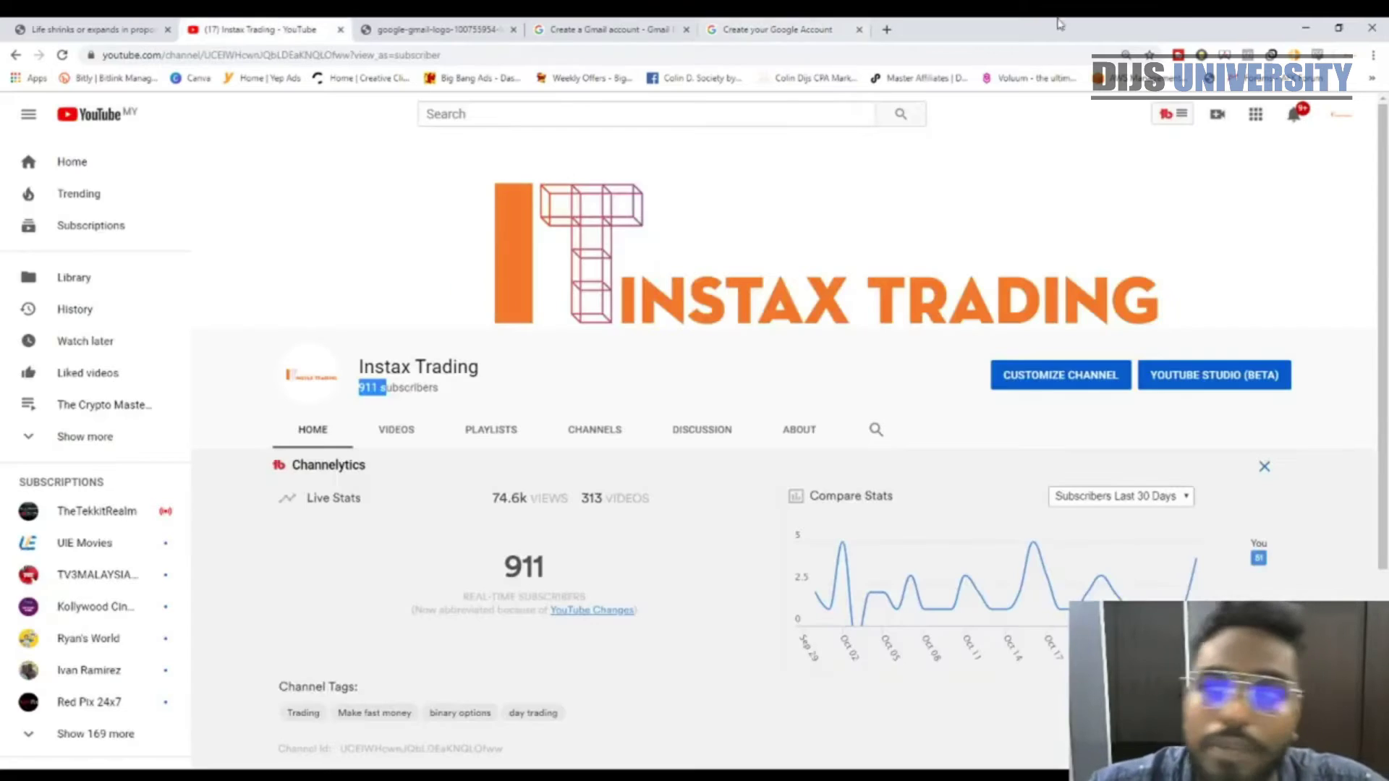
left_click(1356, 120)
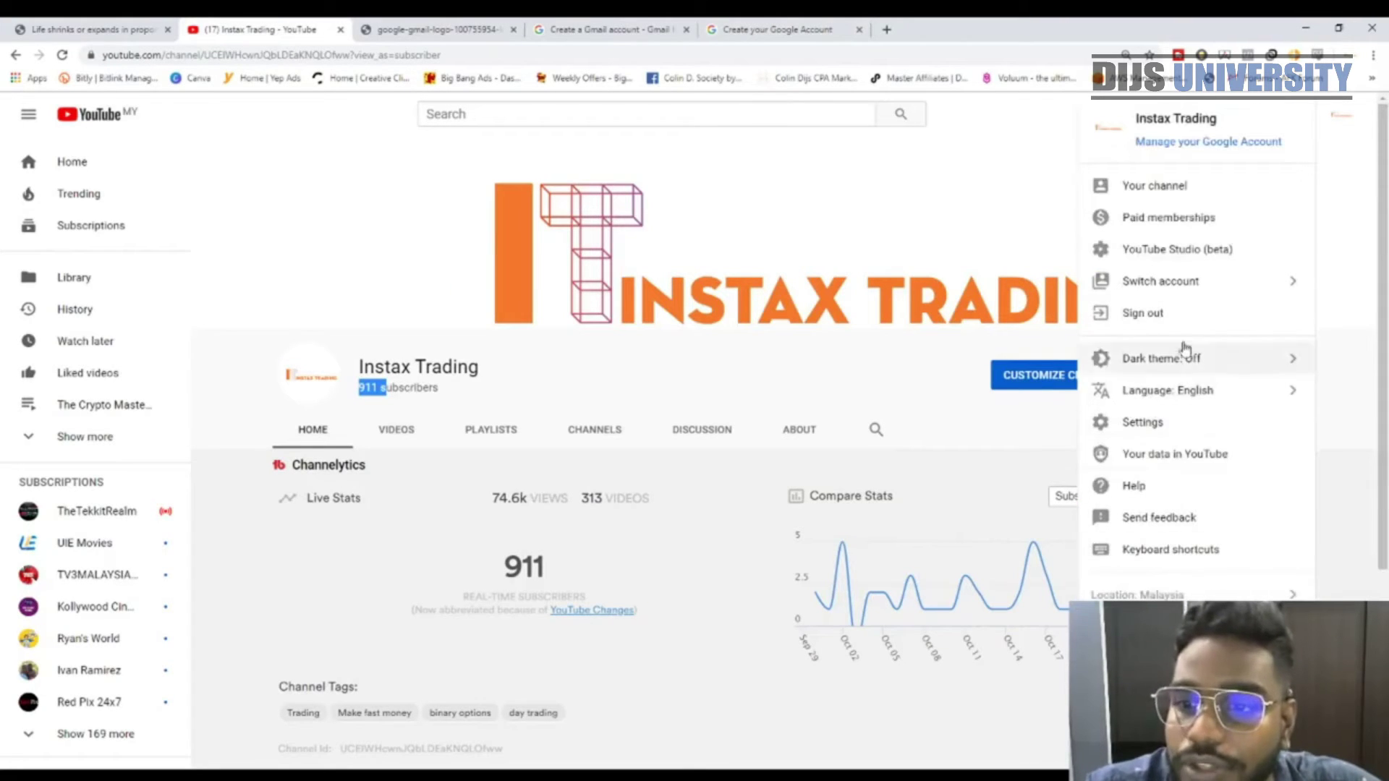
left_click(1188, 317)
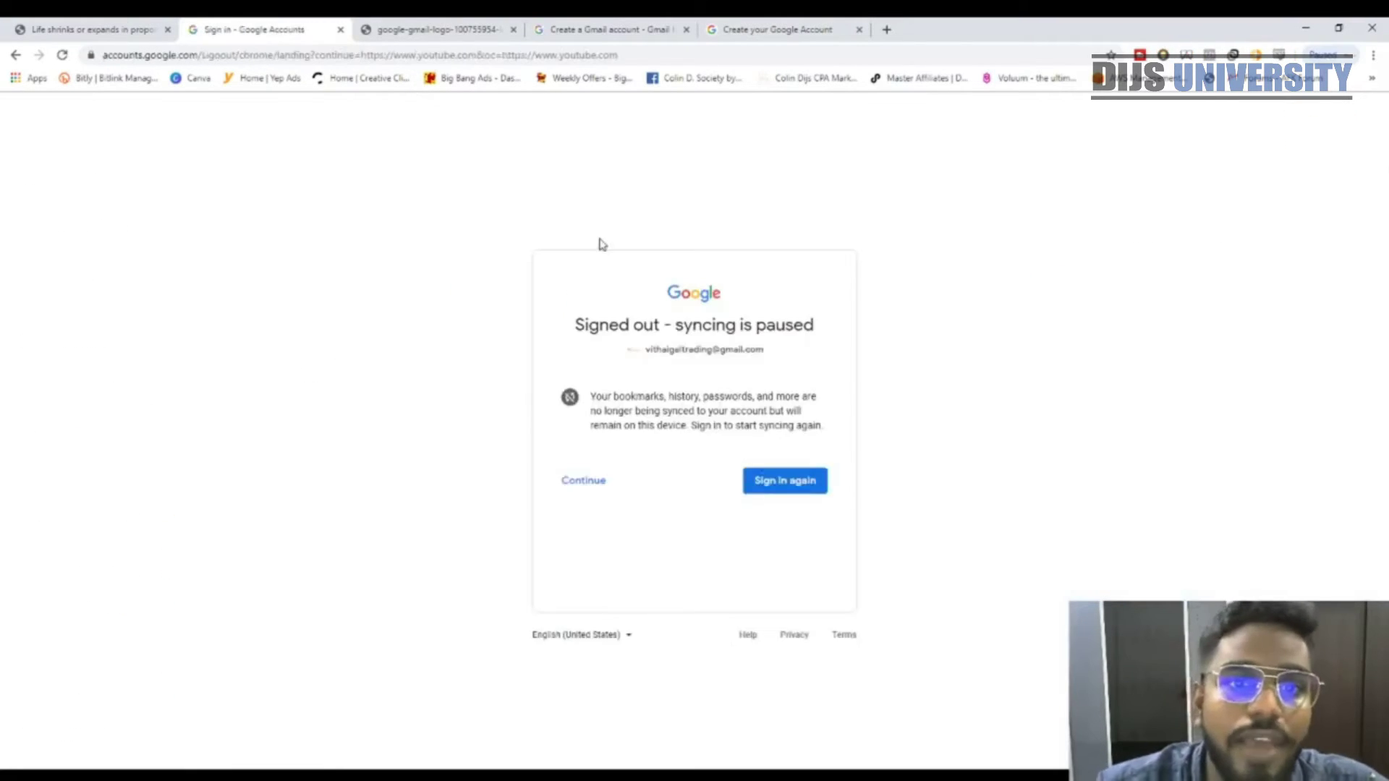
left_click(586, 481)
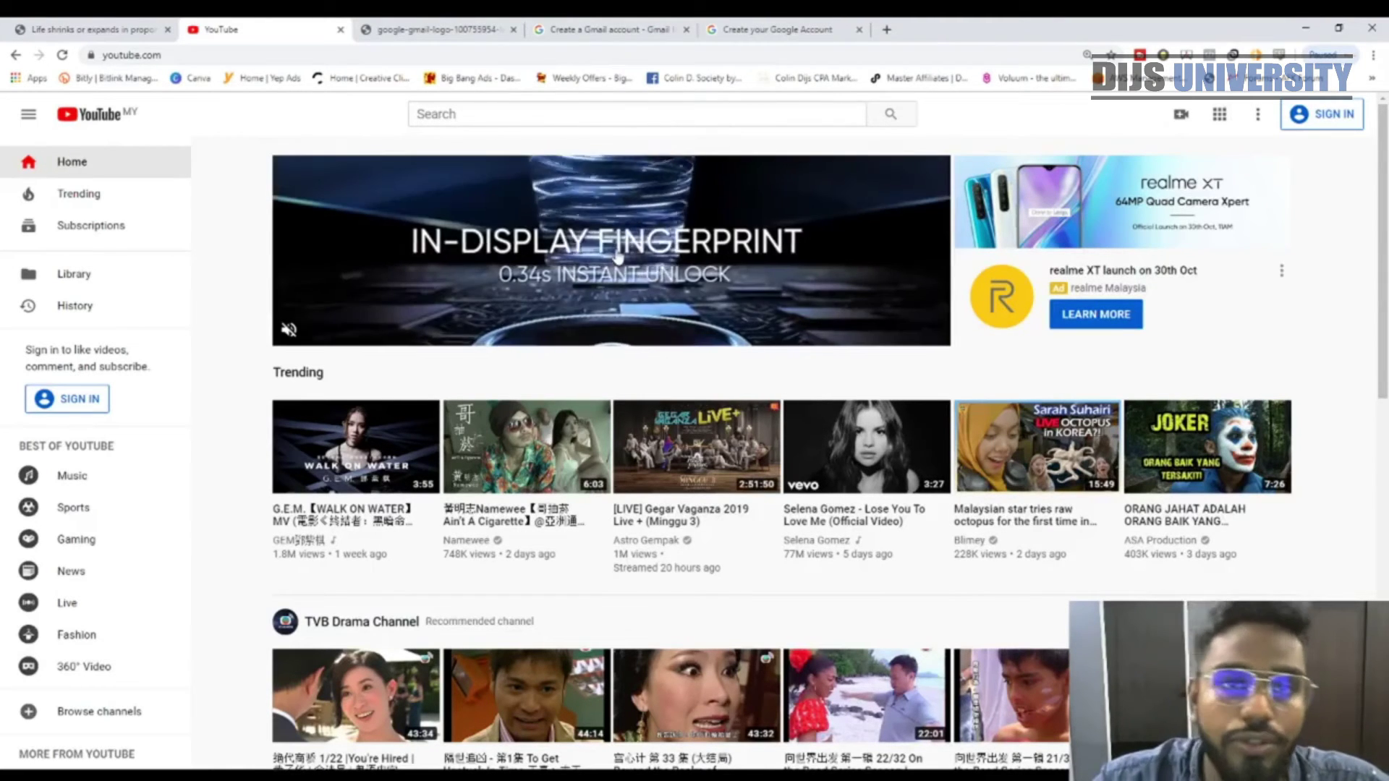
Step: Close the Gmail Help and Google Account creation pages, and return to the YouTube home page
left_click(631, 23)
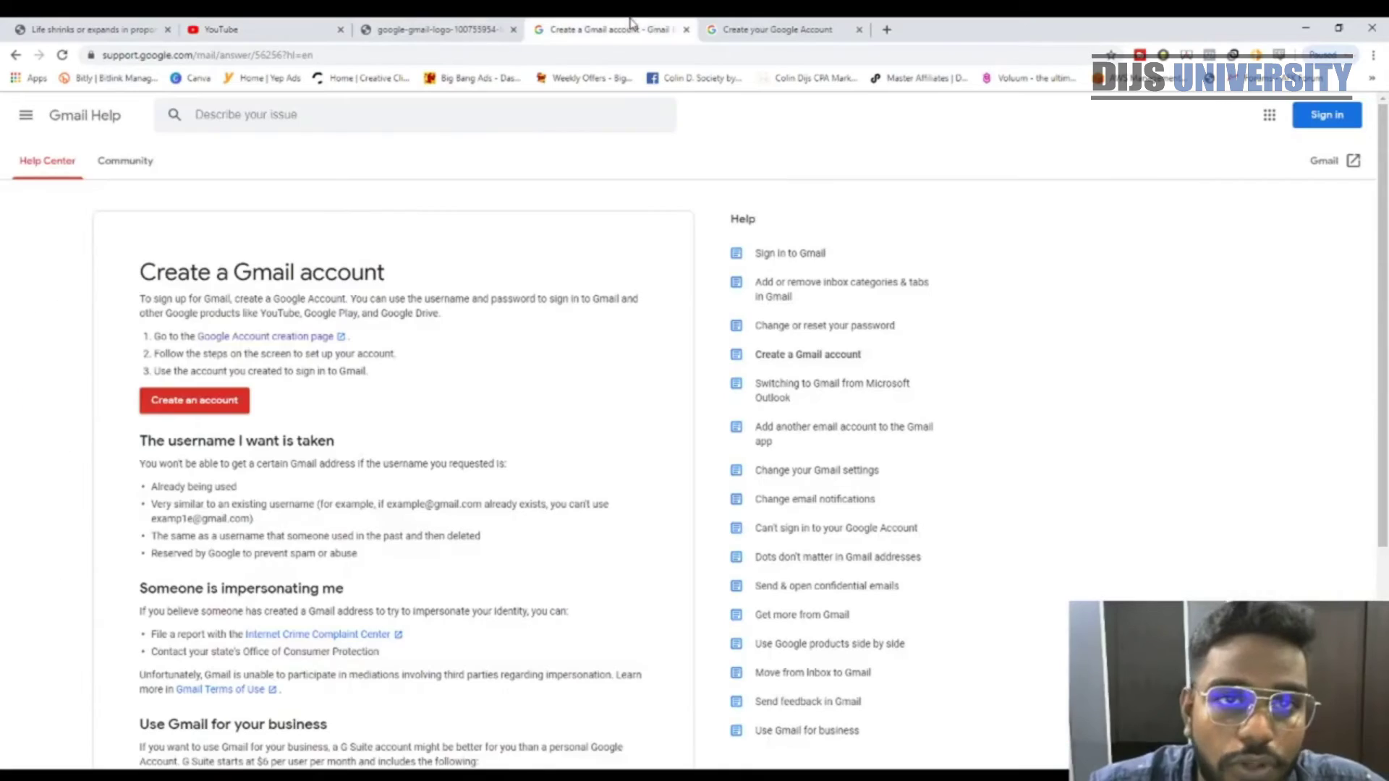
left_click(774, 29)
left_click(288, 28)
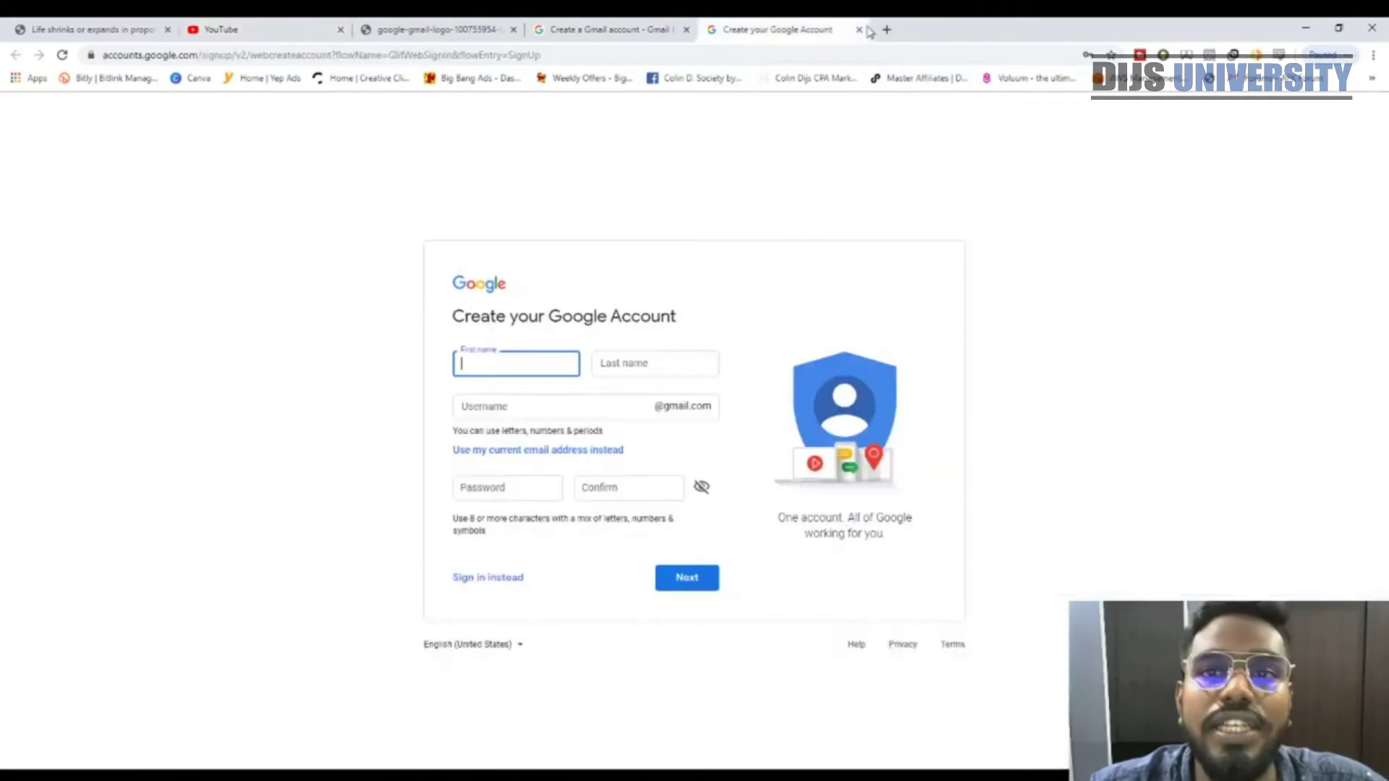
left_click(825, 30)
left_click(687, 29)
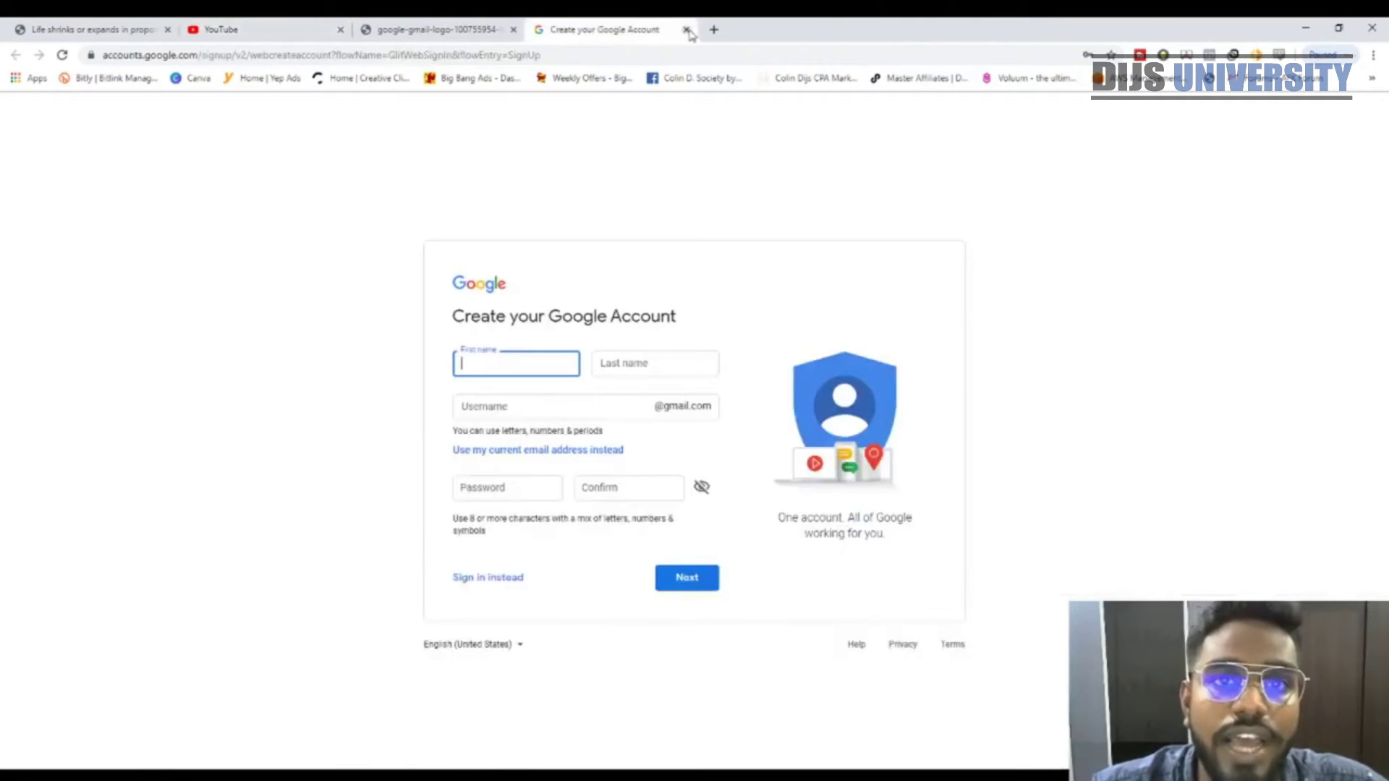
left_click(687, 29)
left_click(239, 29)
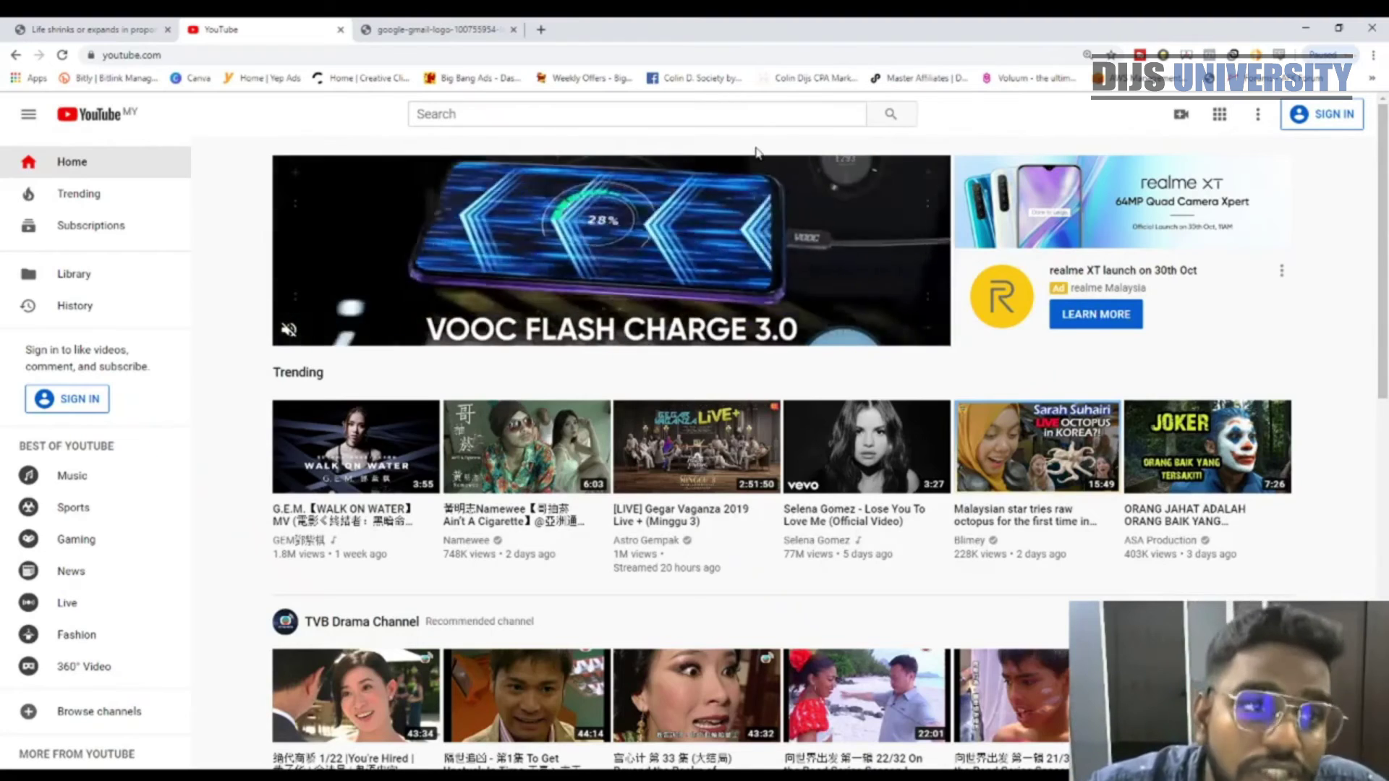
Step: Sign in to YouTube with the saved MR PAY LATER Google account, entering the account password
left_click(1307, 125)
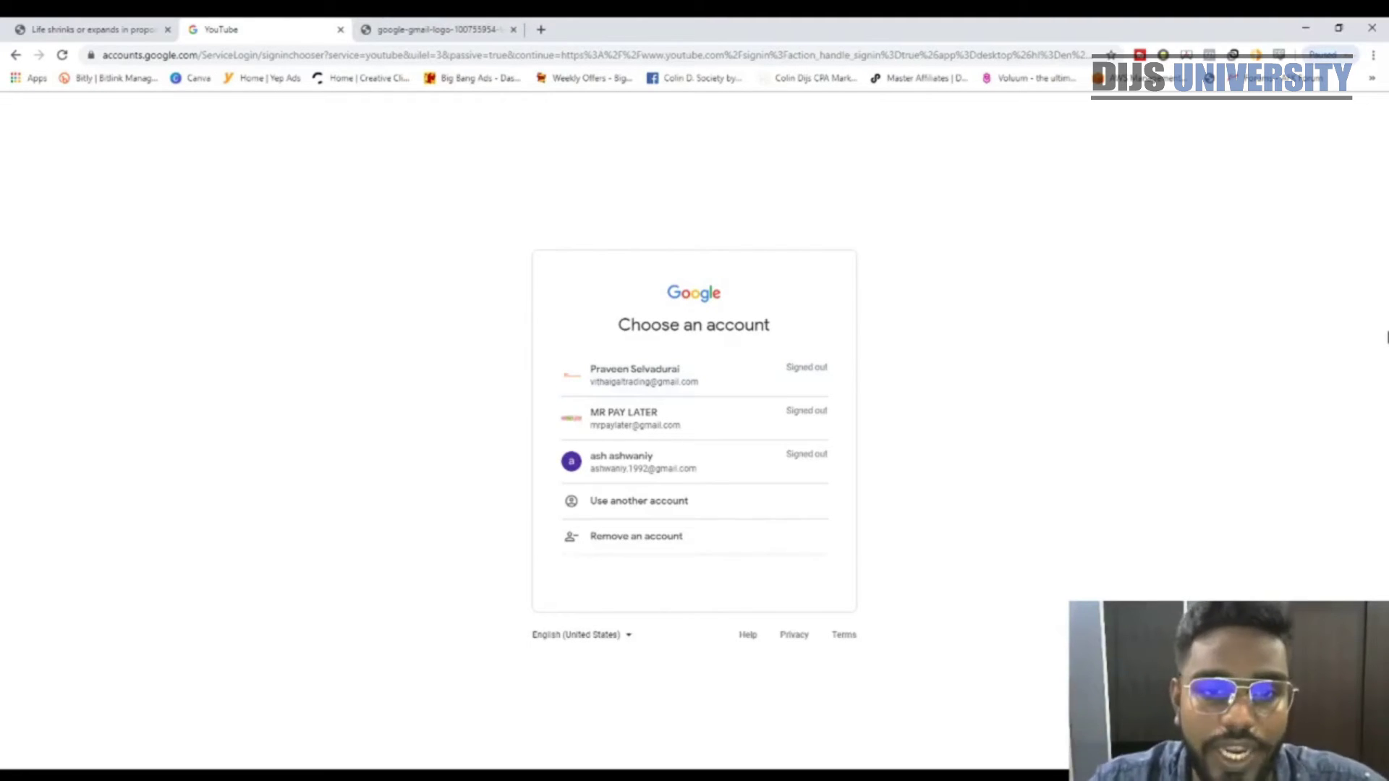
left_click(644, 433)
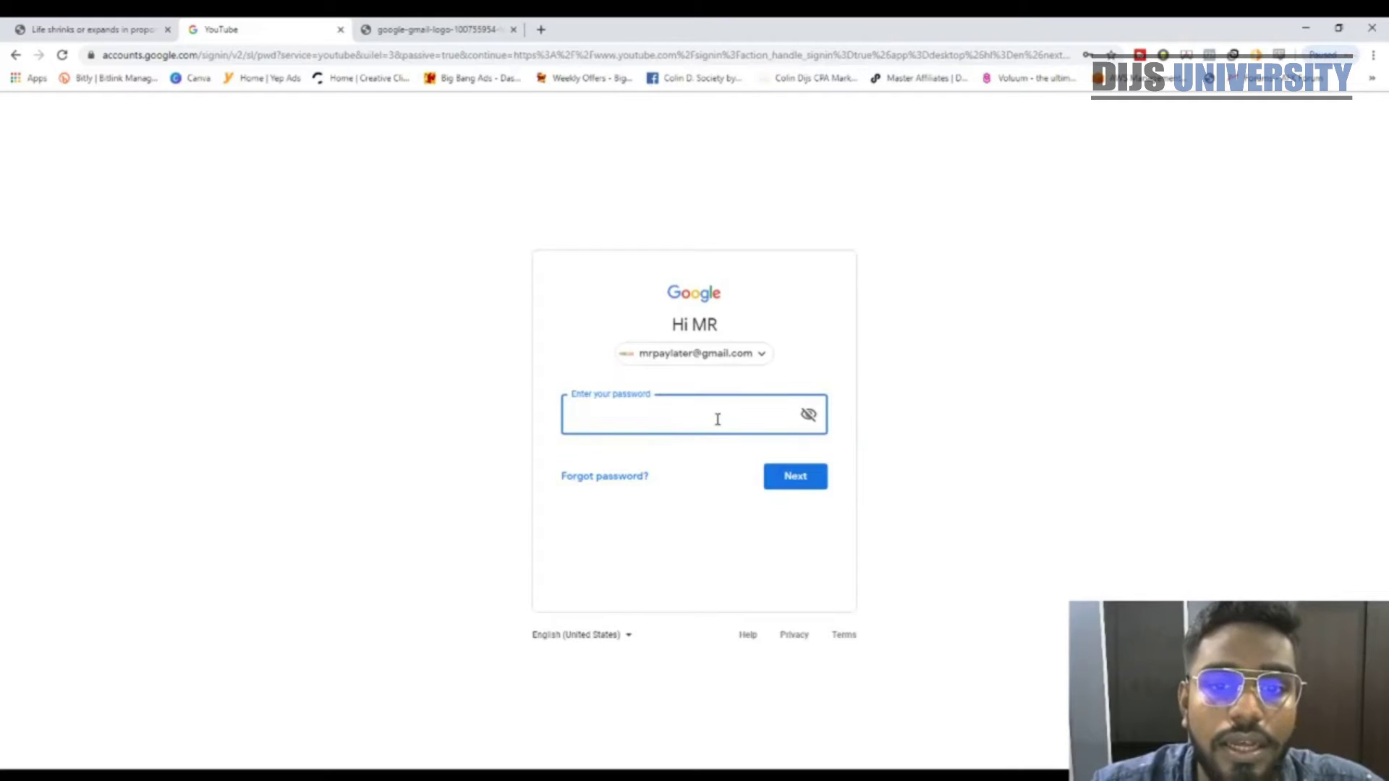
type("••")
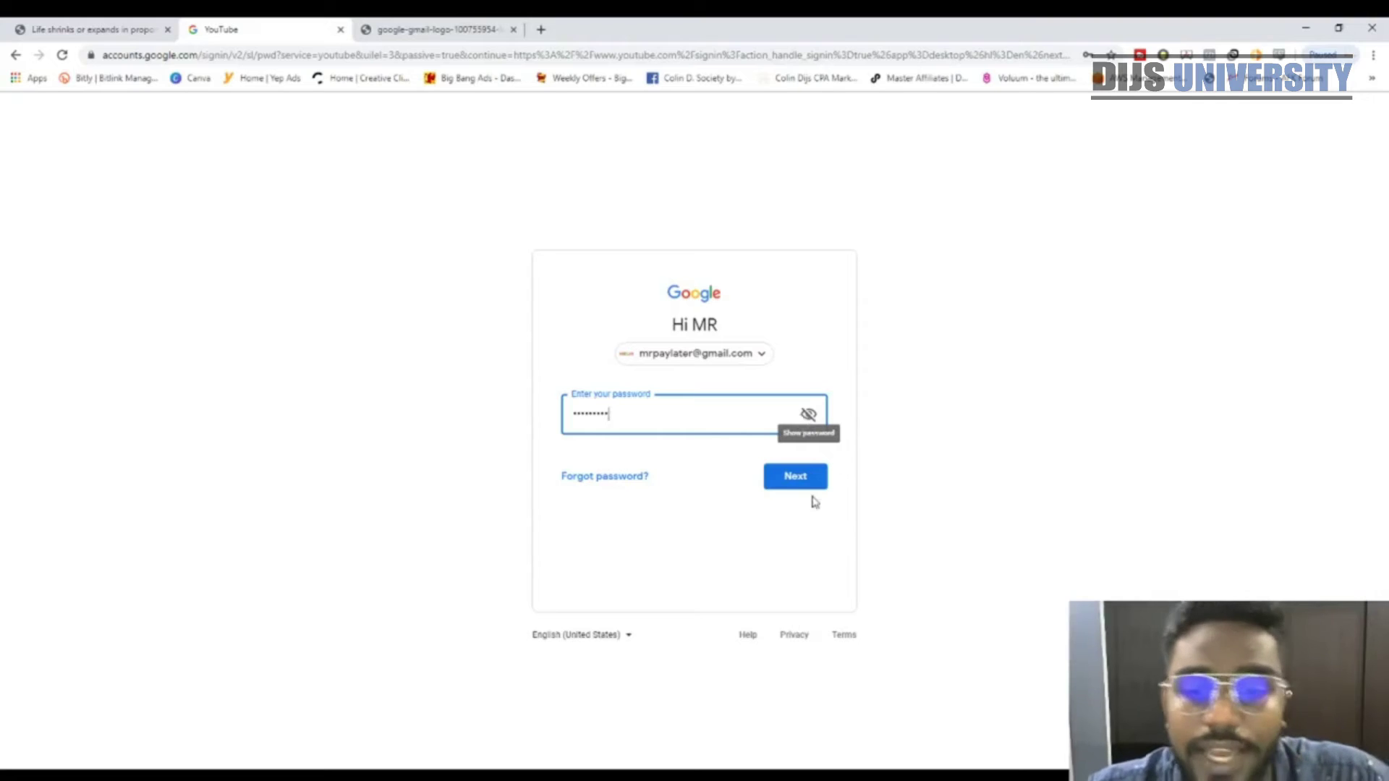
left_click(797, 474)
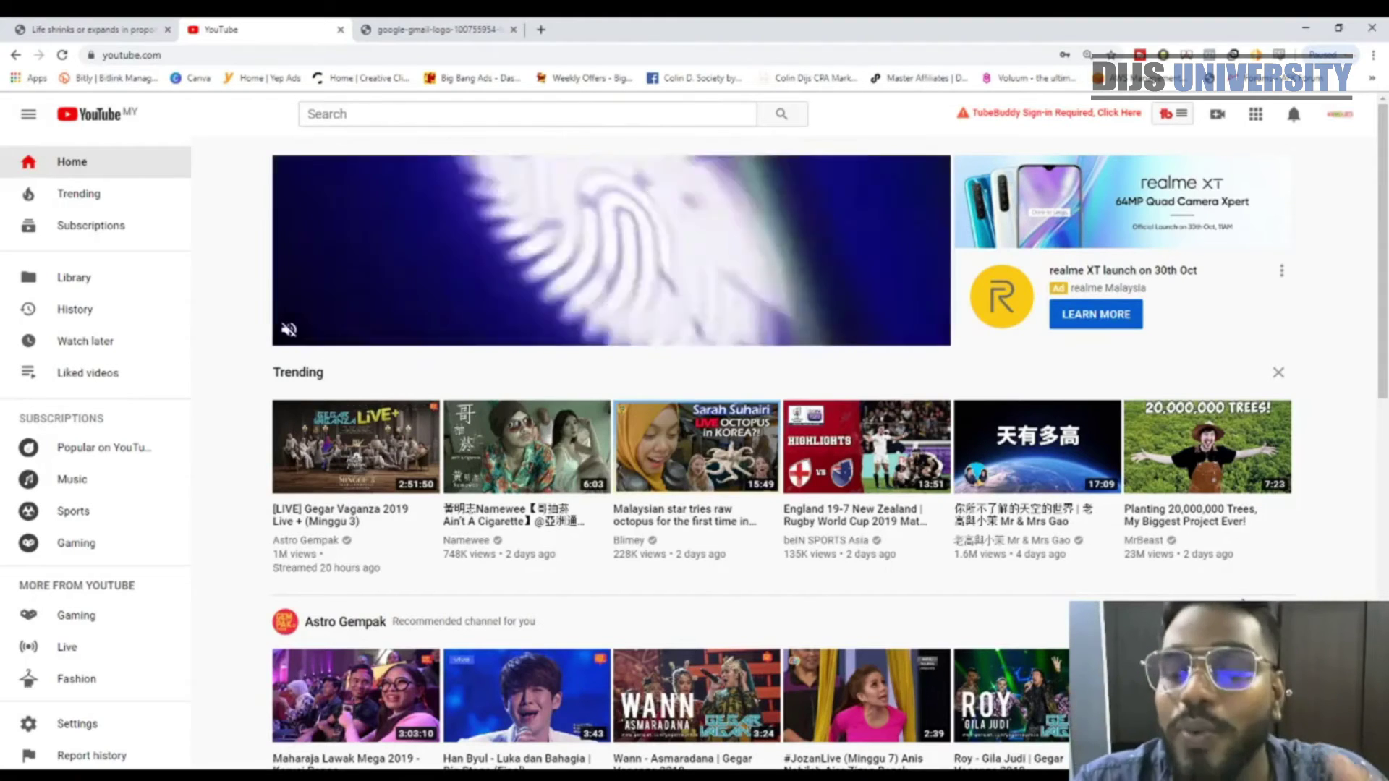
Step: Open the signed-in account's own channel page to bring up the channel creation form
left_click(1335, 118)
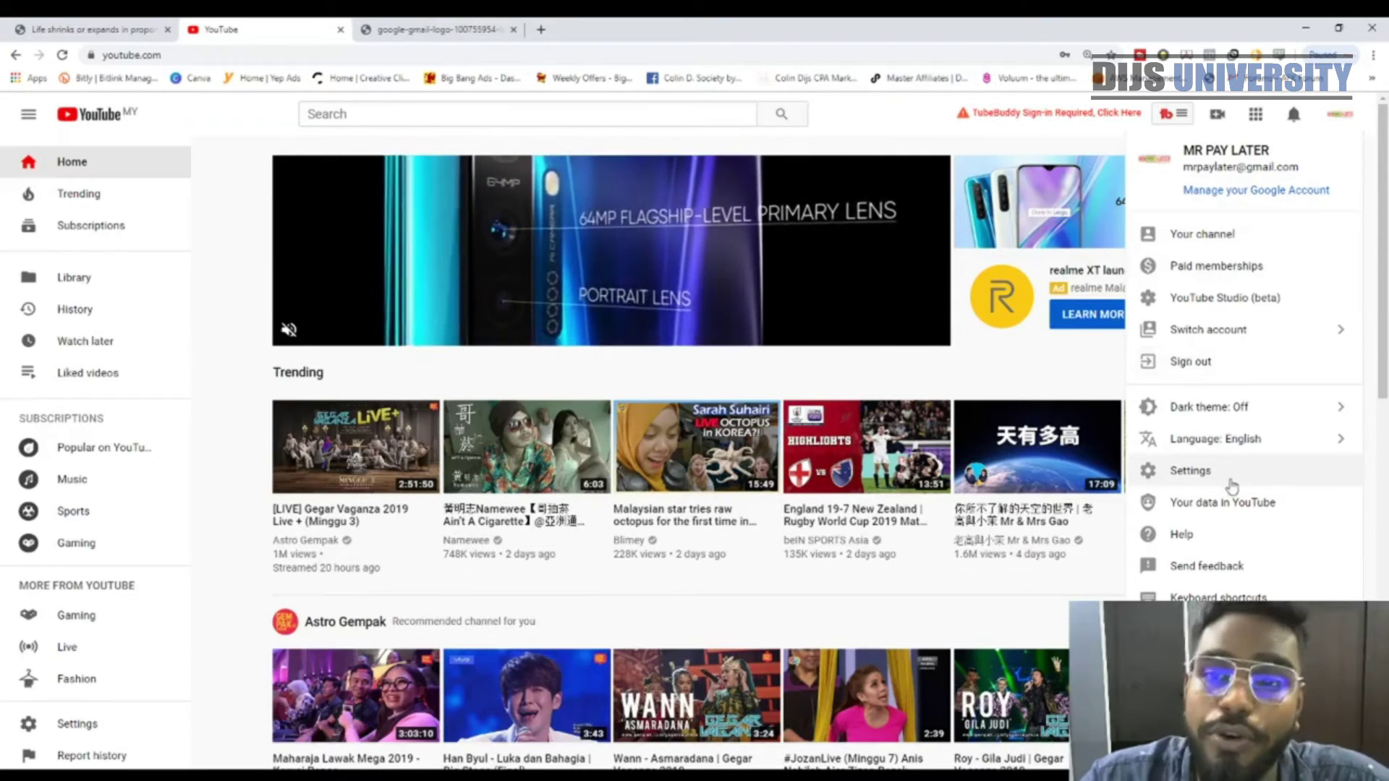
left_click(1374, 189)
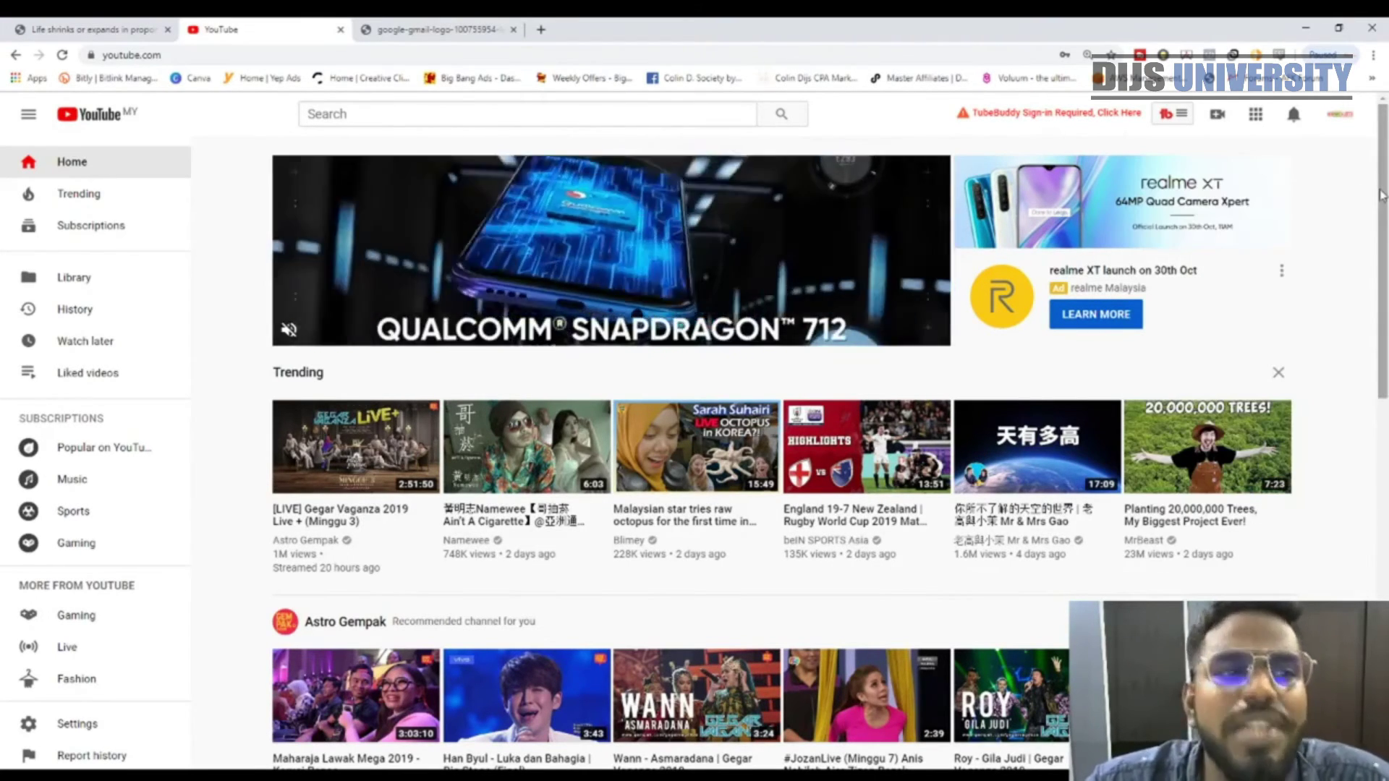
left_click(1340, 116)
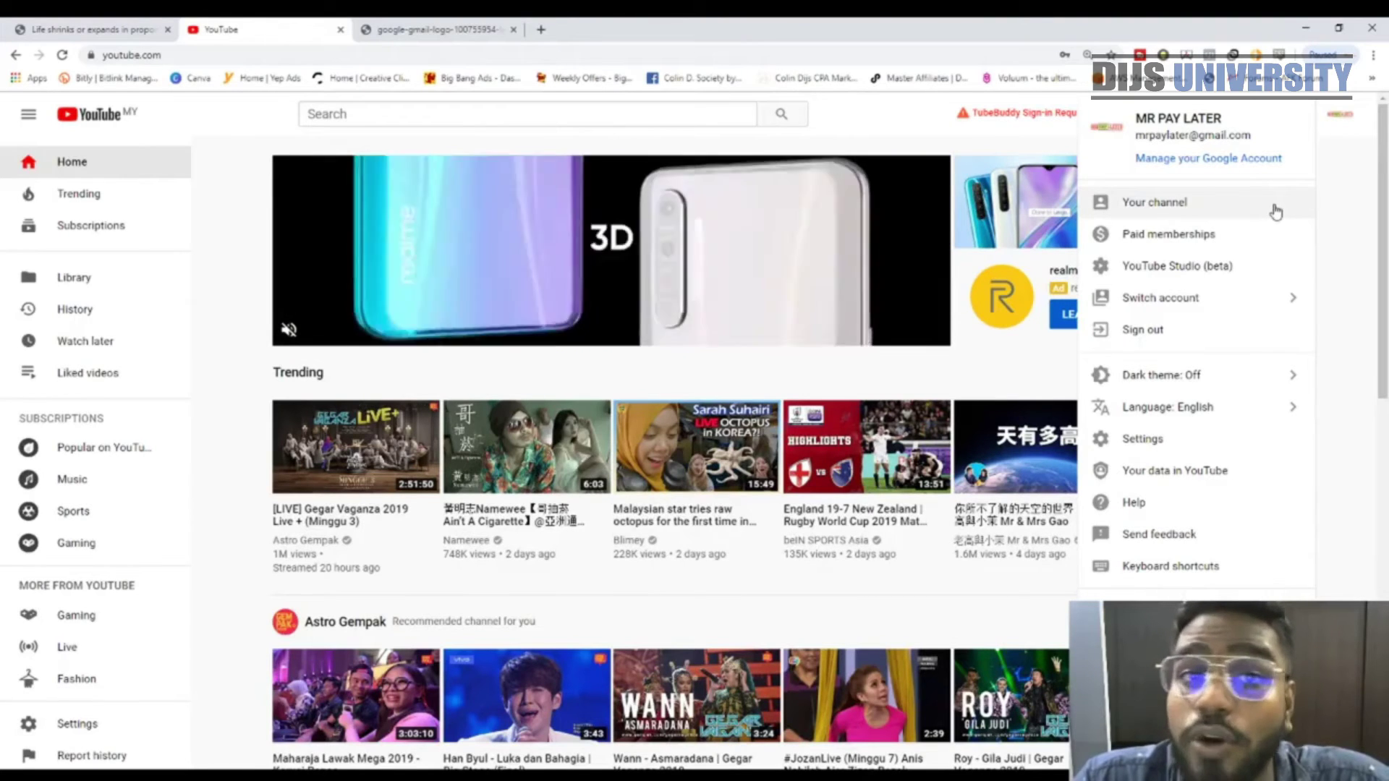
left_click(1276, 210)
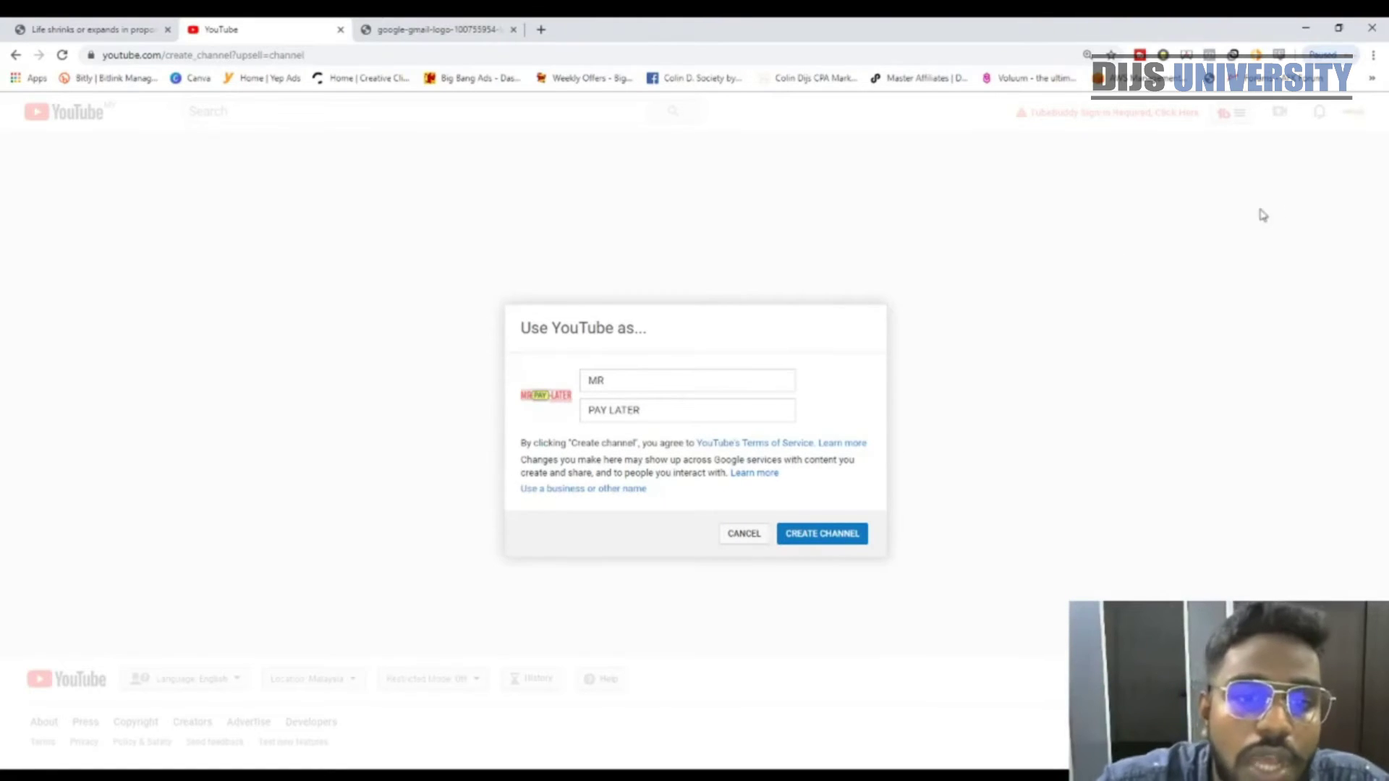
Step: Replace the channel's first name with "Mr" and last name with "Pay Later", and create the channel
left_click_drag(615, 380, 581, 391)
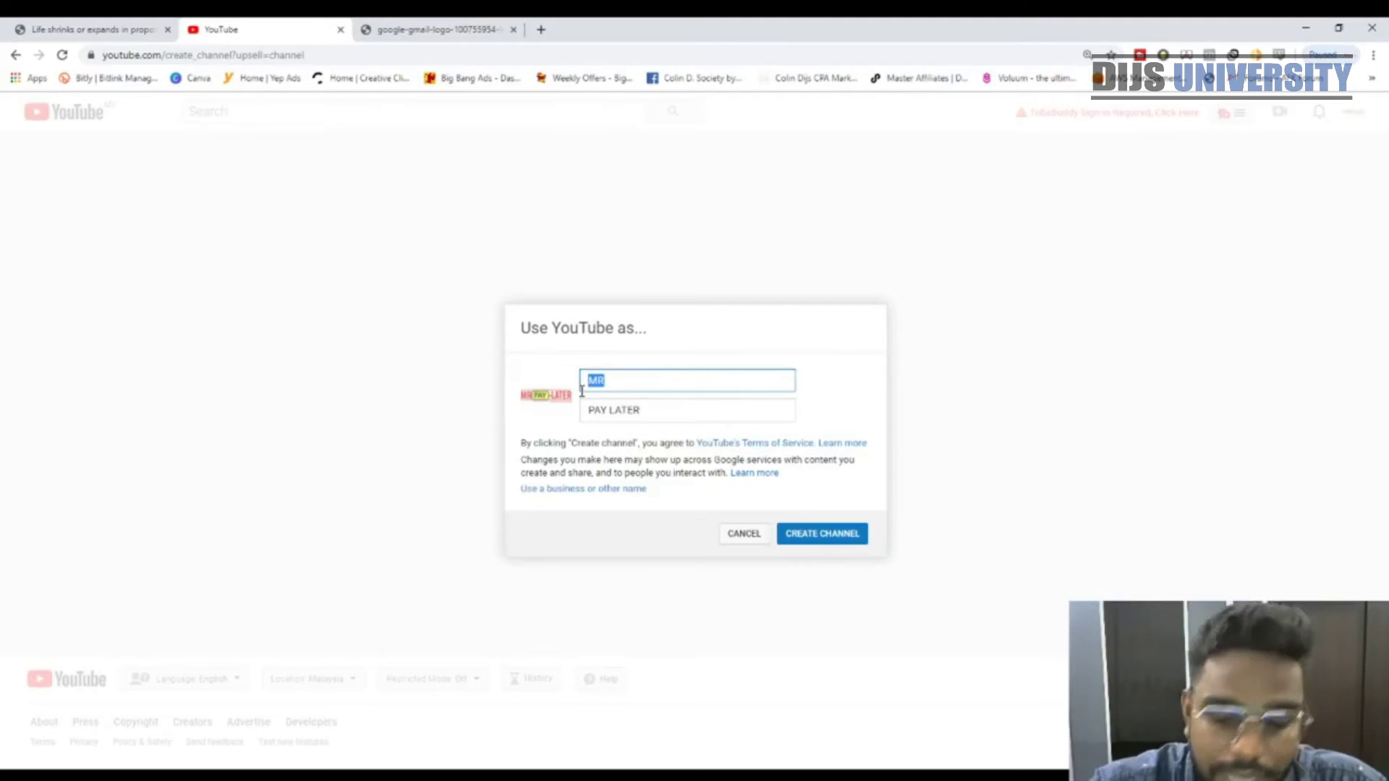
key("BackSpace")
triple_click(648, 412)
key("BackSpace")
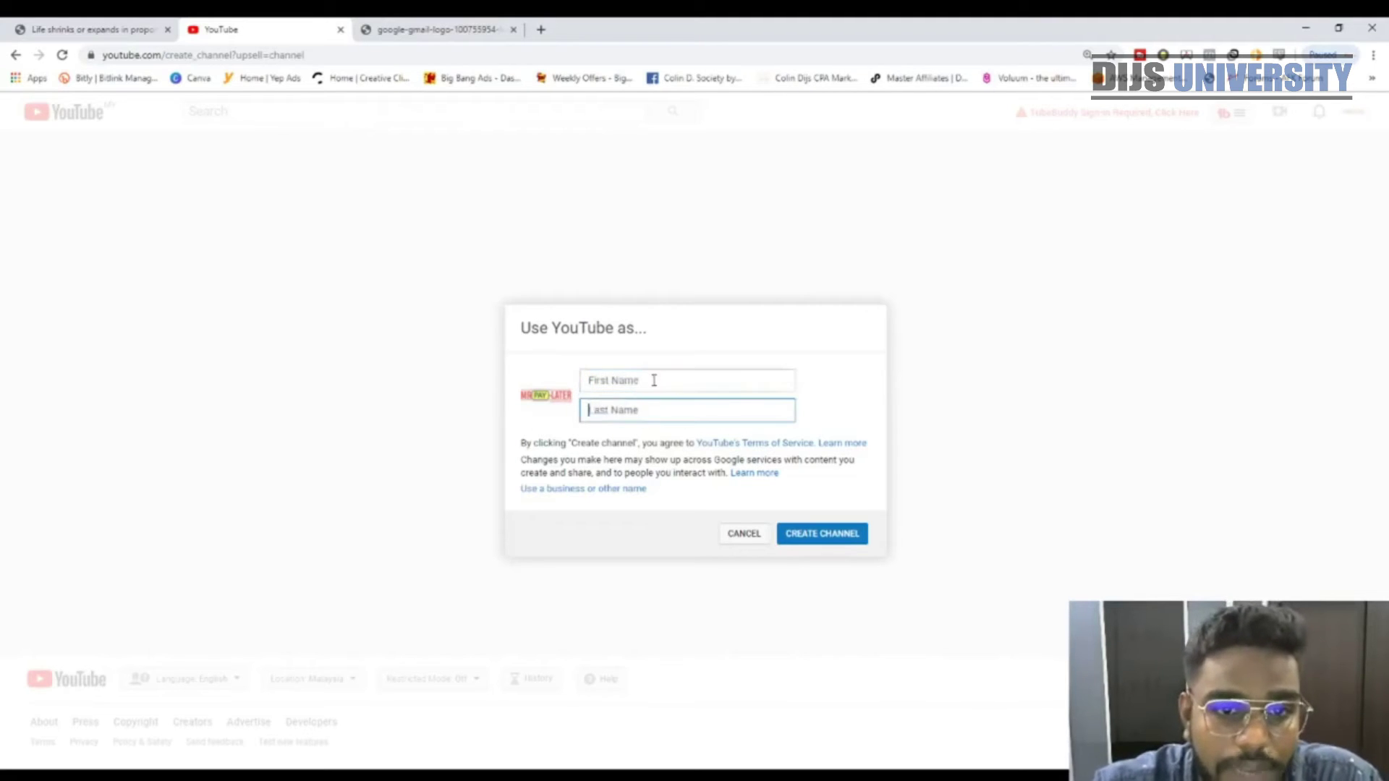
left_click(643, 378)
type("Mi")
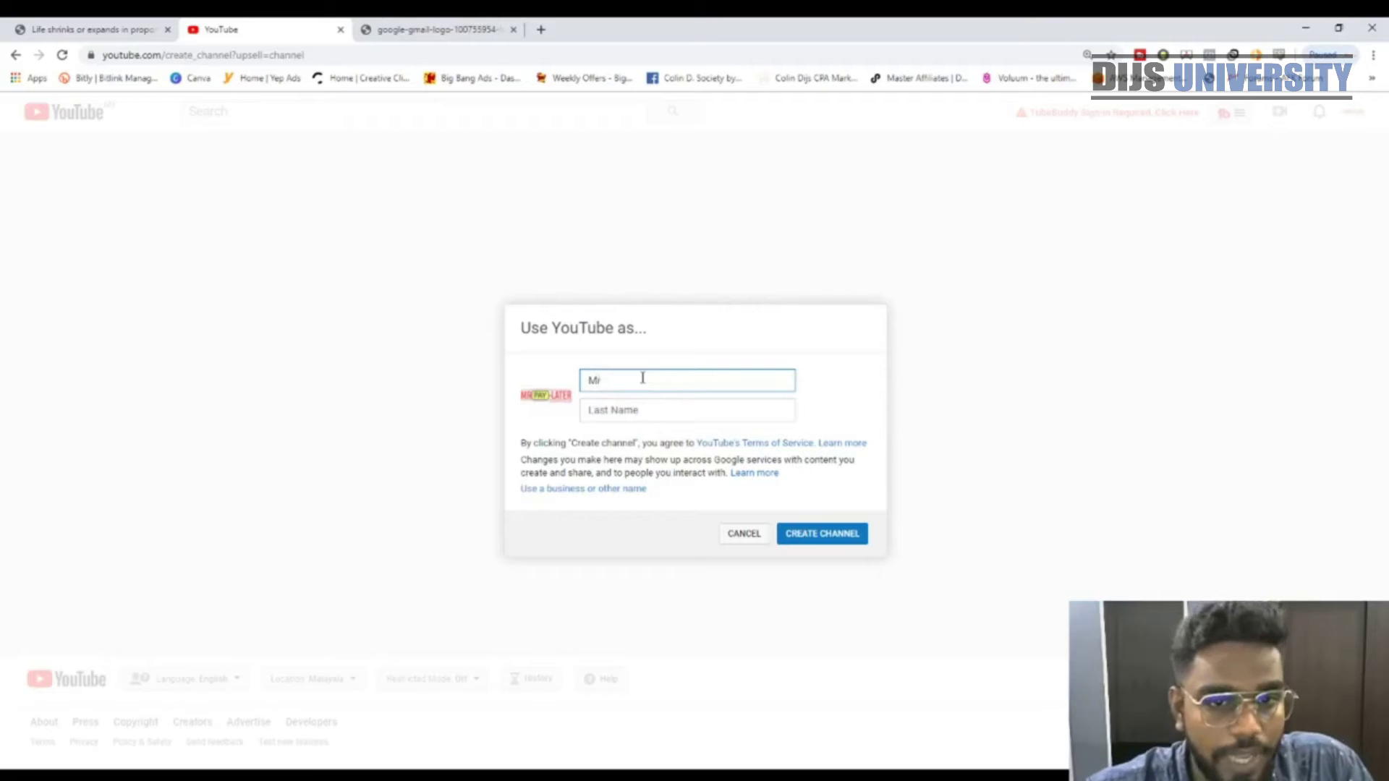
left_click(634, 411)
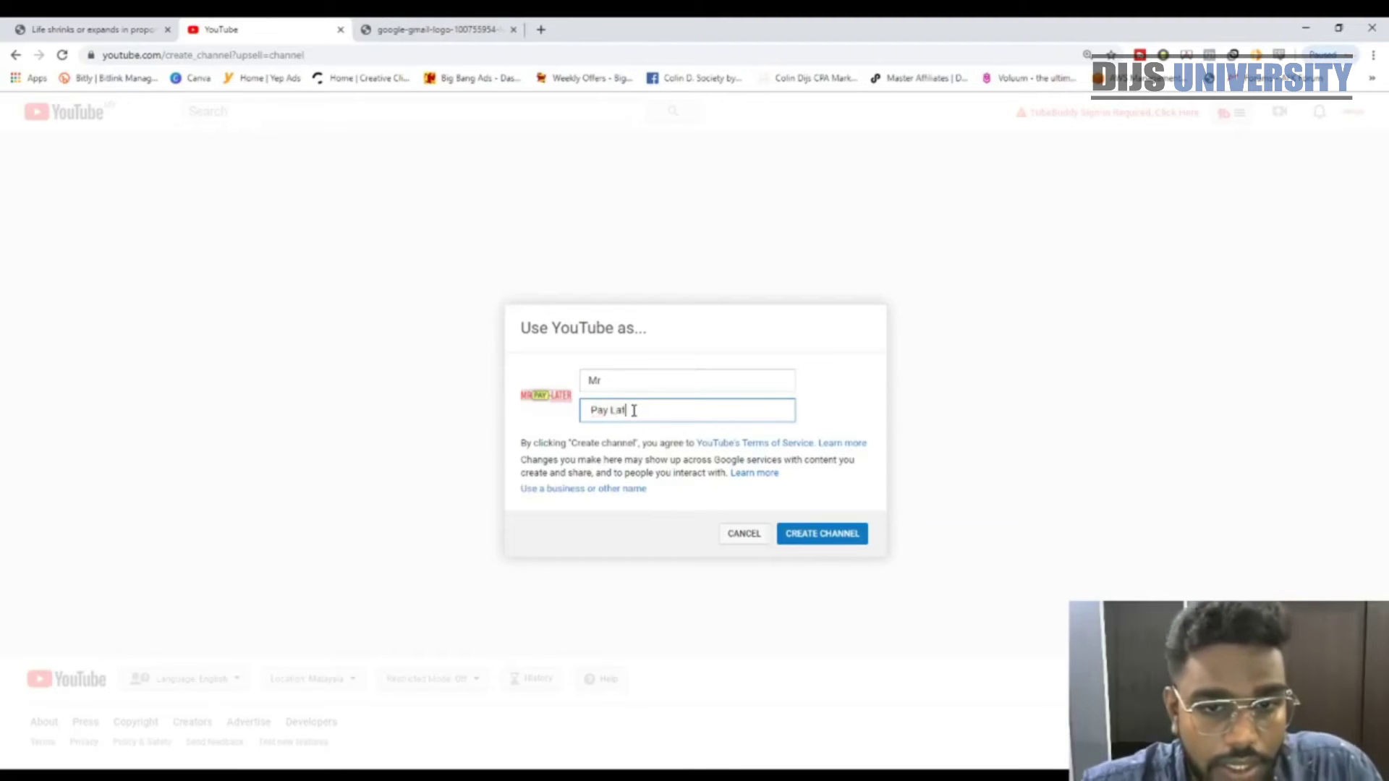
left_click(836, 538)
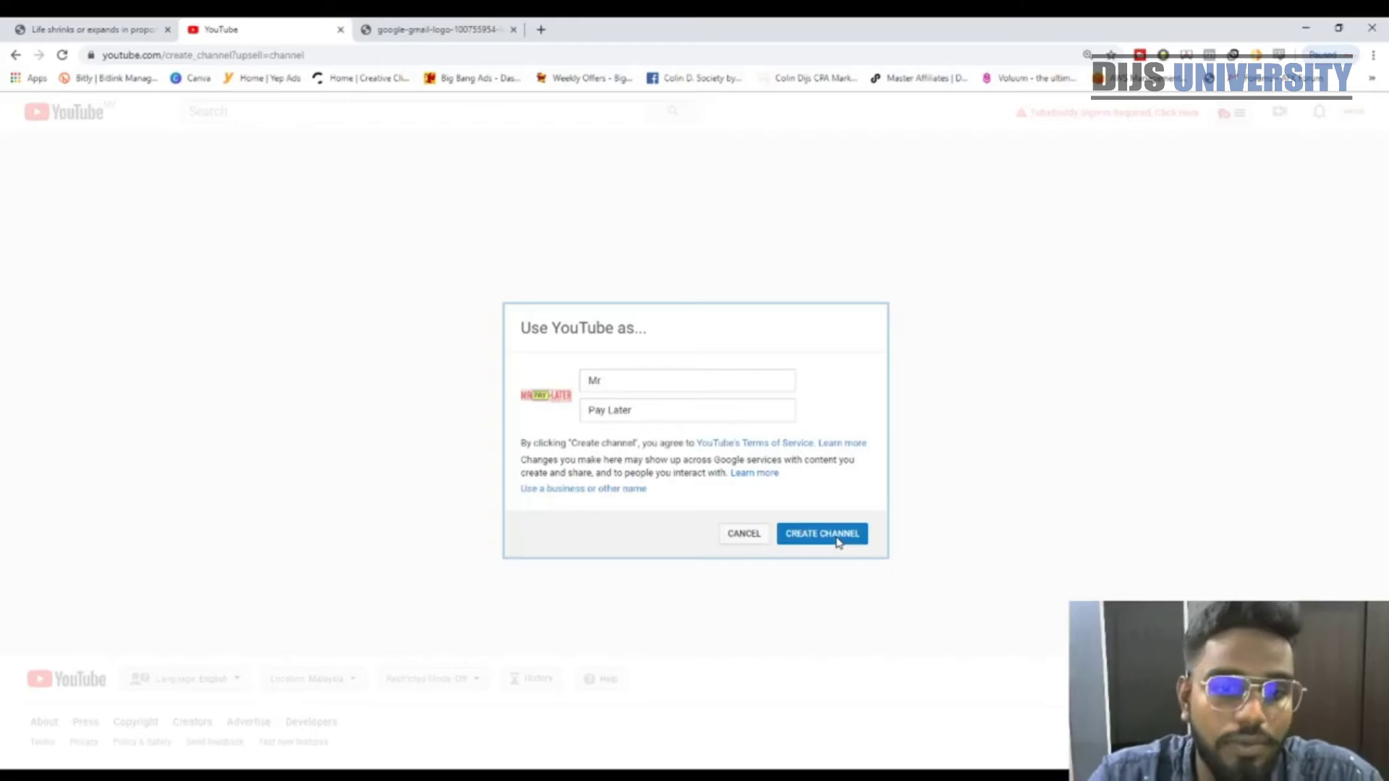
left_click(837, 539)
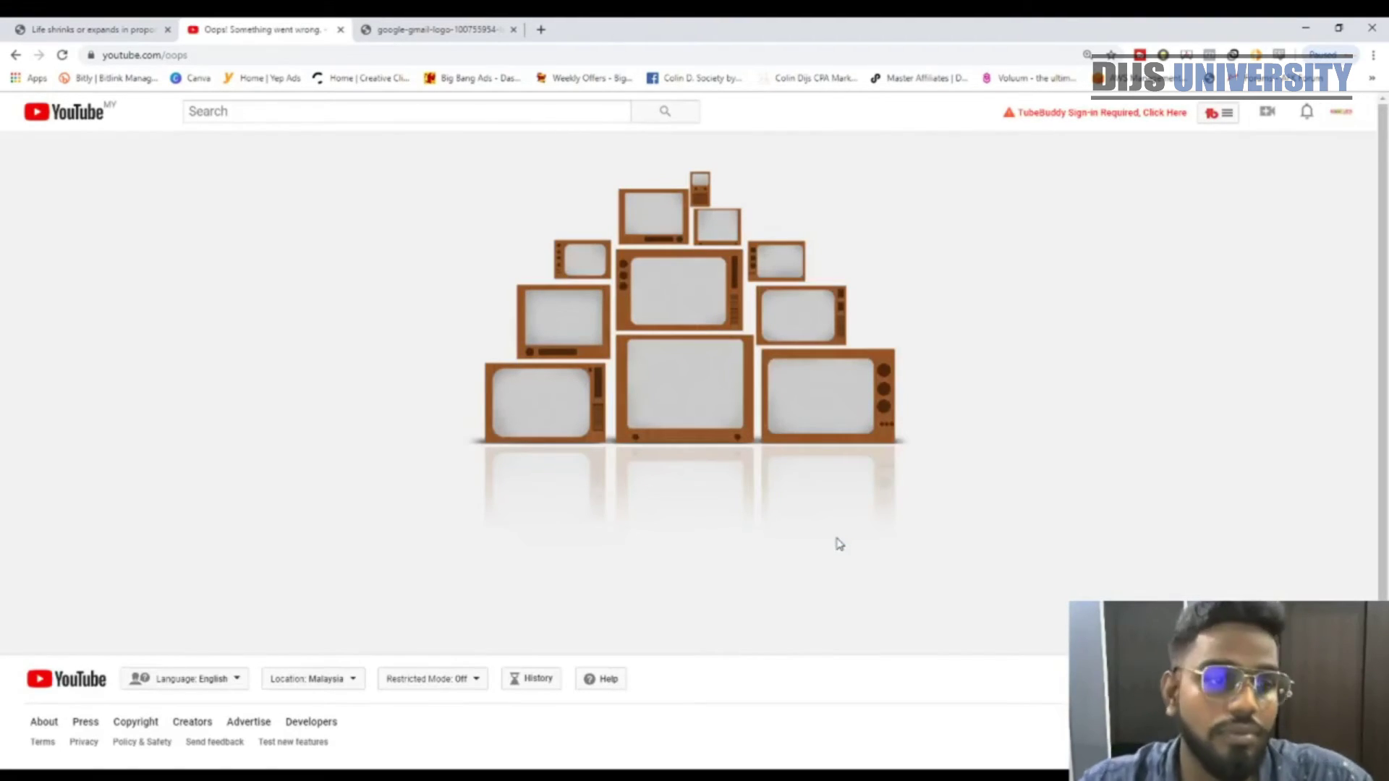
Step: Check the new channel's entry in the account details and return to the YouTube home page
left_click(1342, 113)
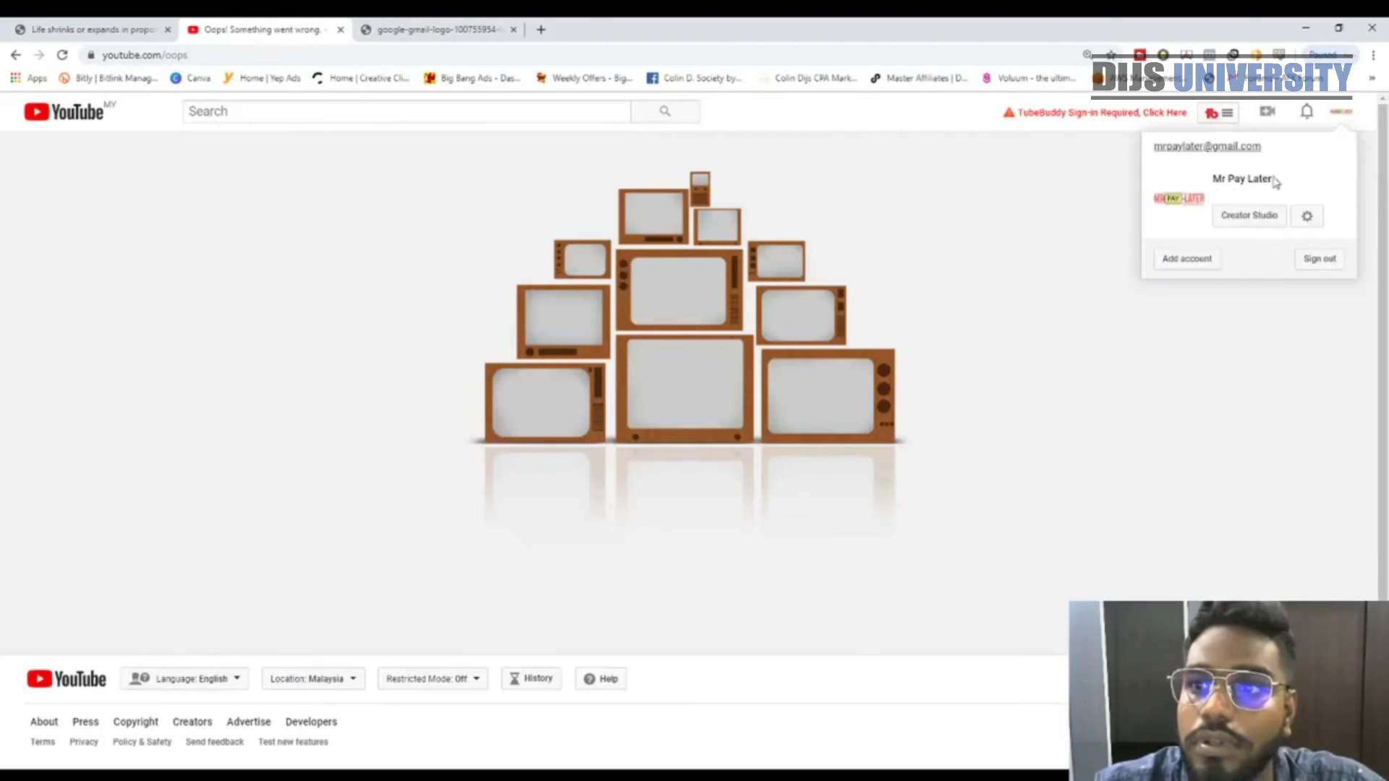
left_click(913, 303)
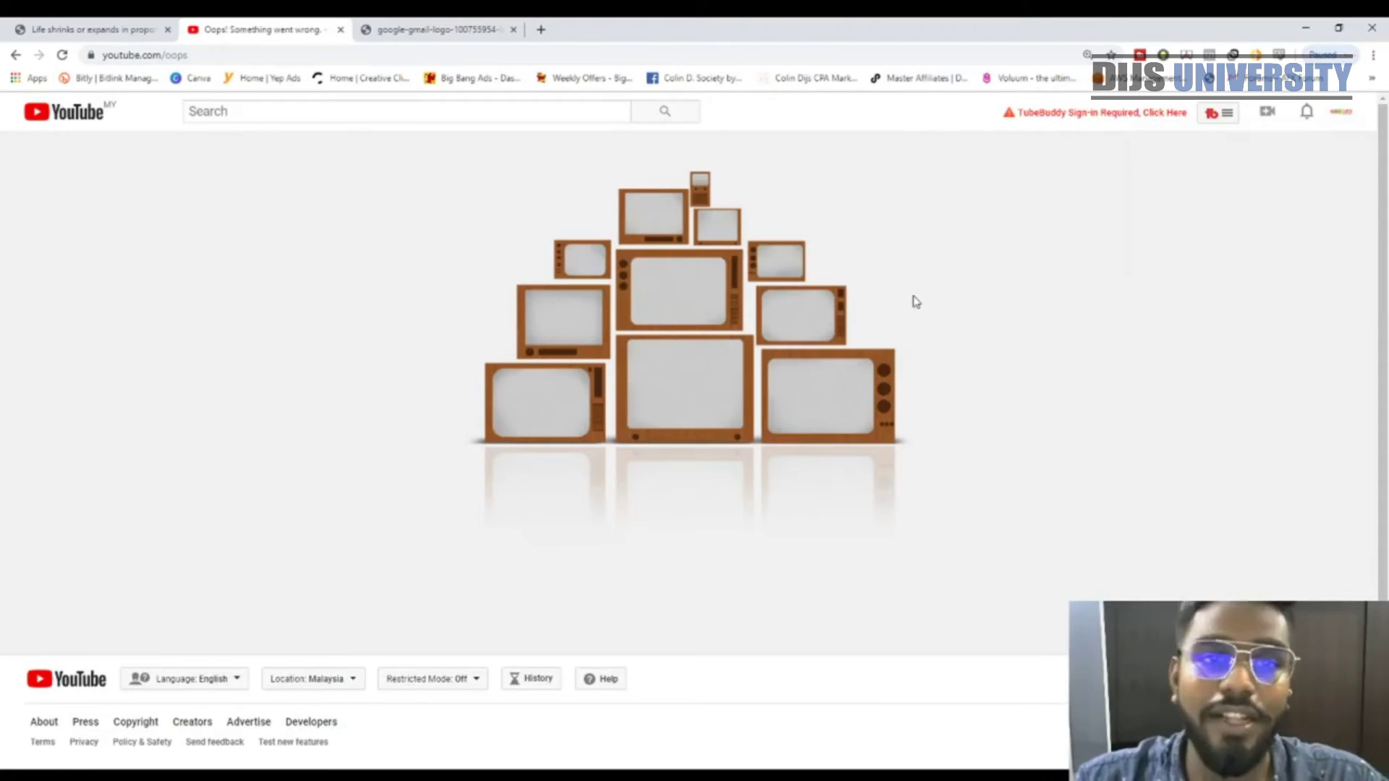
left_click(1344, 116)
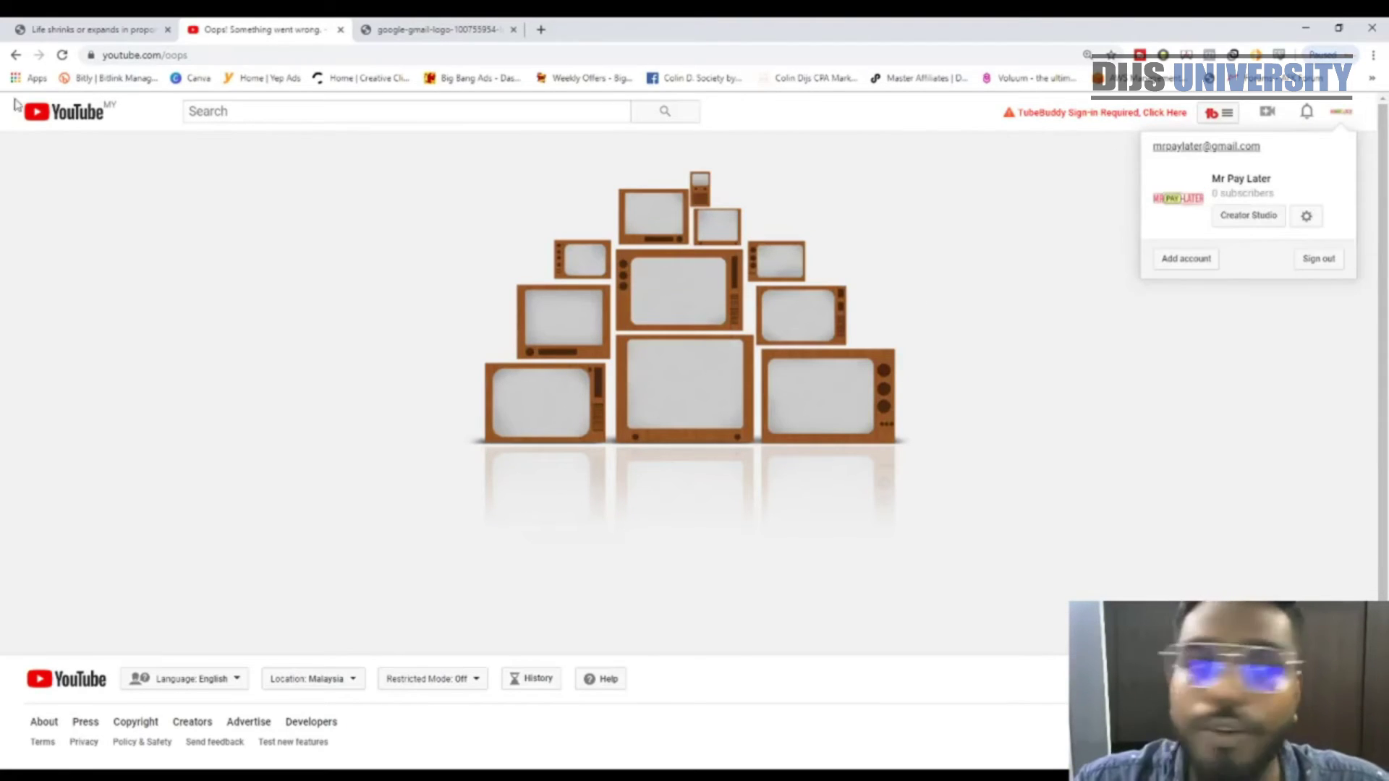
left_click(52, 118)
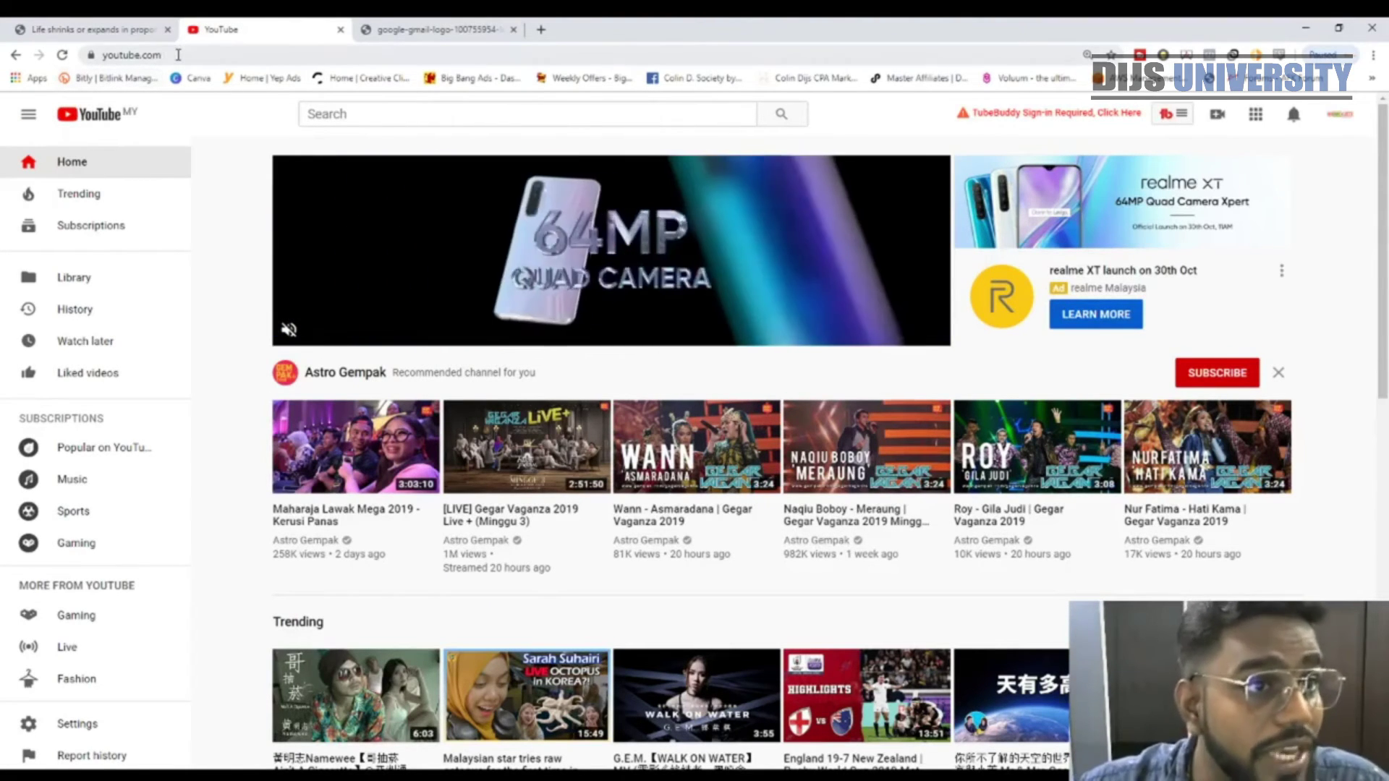
Step: Open the Mr Pay Later channel page and highlight the notice about its content
left_click(1340, 116)
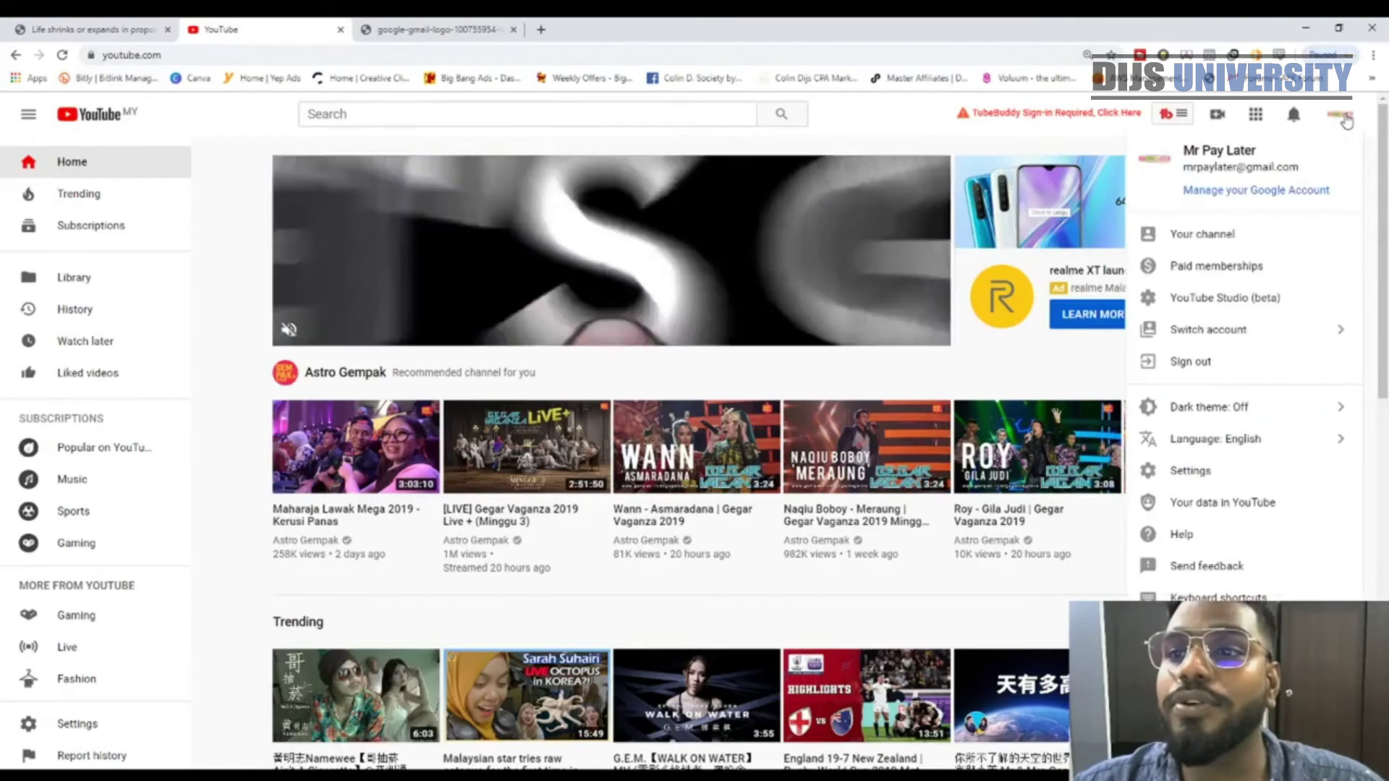
left_click(1279, 242)
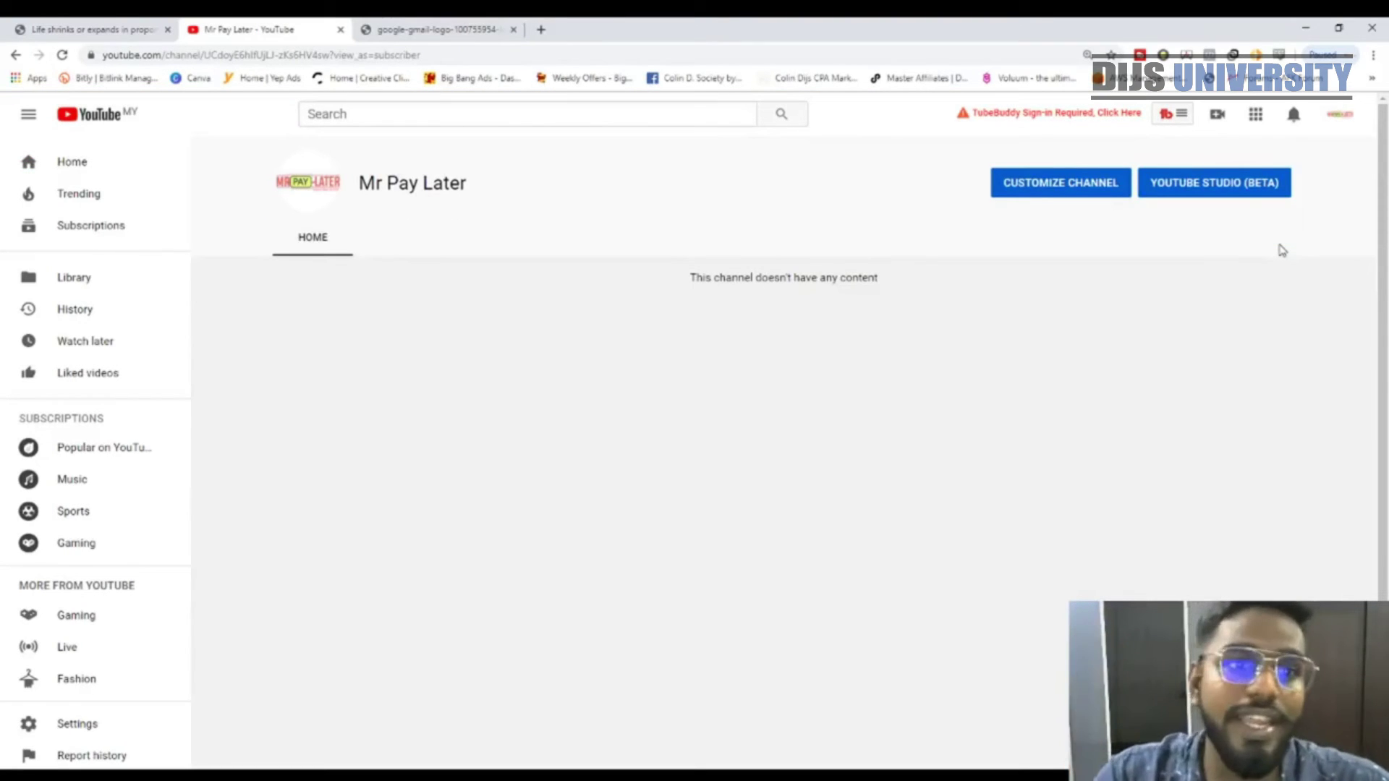
left_click_drag(696, 279, 1040, 285)
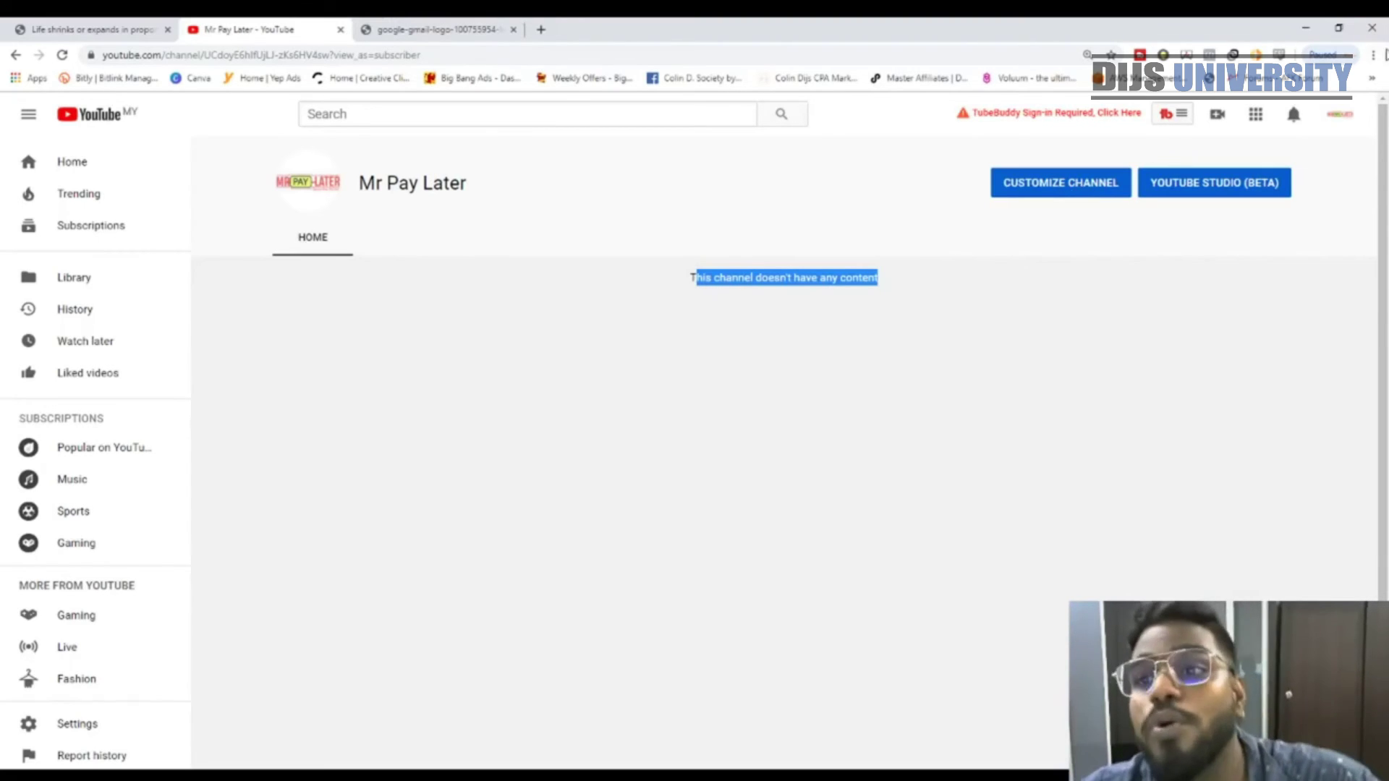
Step: Sign out of the Mr Pay Later account
left_click(1350, 115)
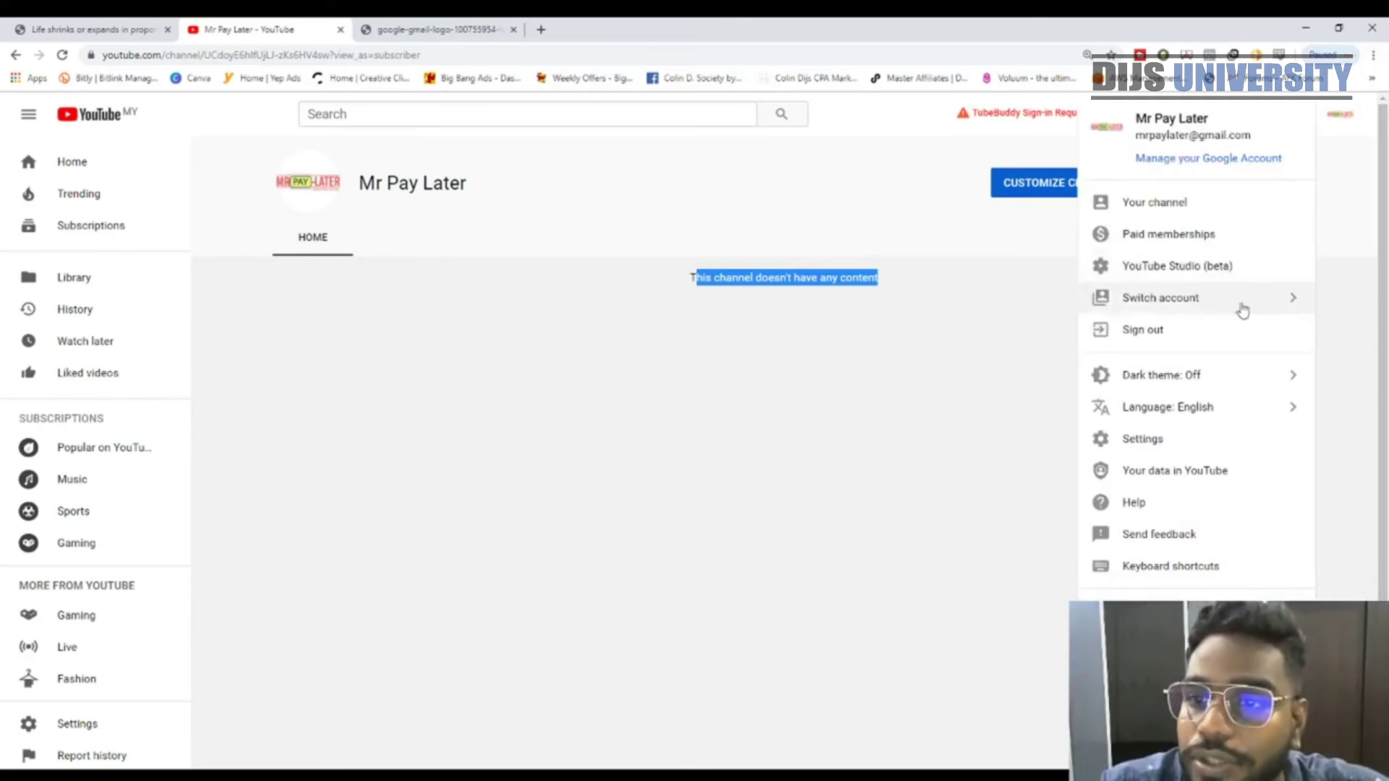
left_click(1240, 307)
left_click(1190, 307)
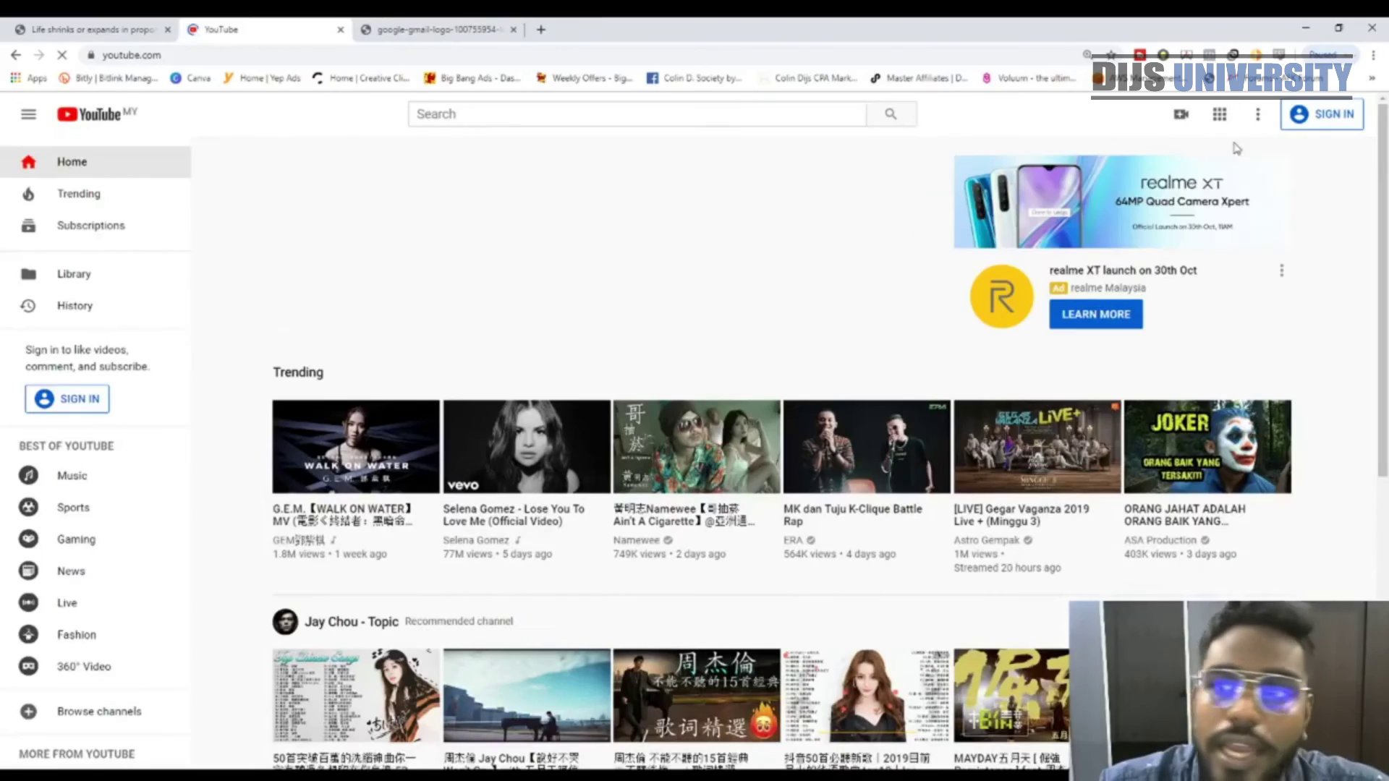
Step: Sign in with the first saved Google account and its password, and use YouTube as the profile named by its e-mail address
left_click(1318, 132)
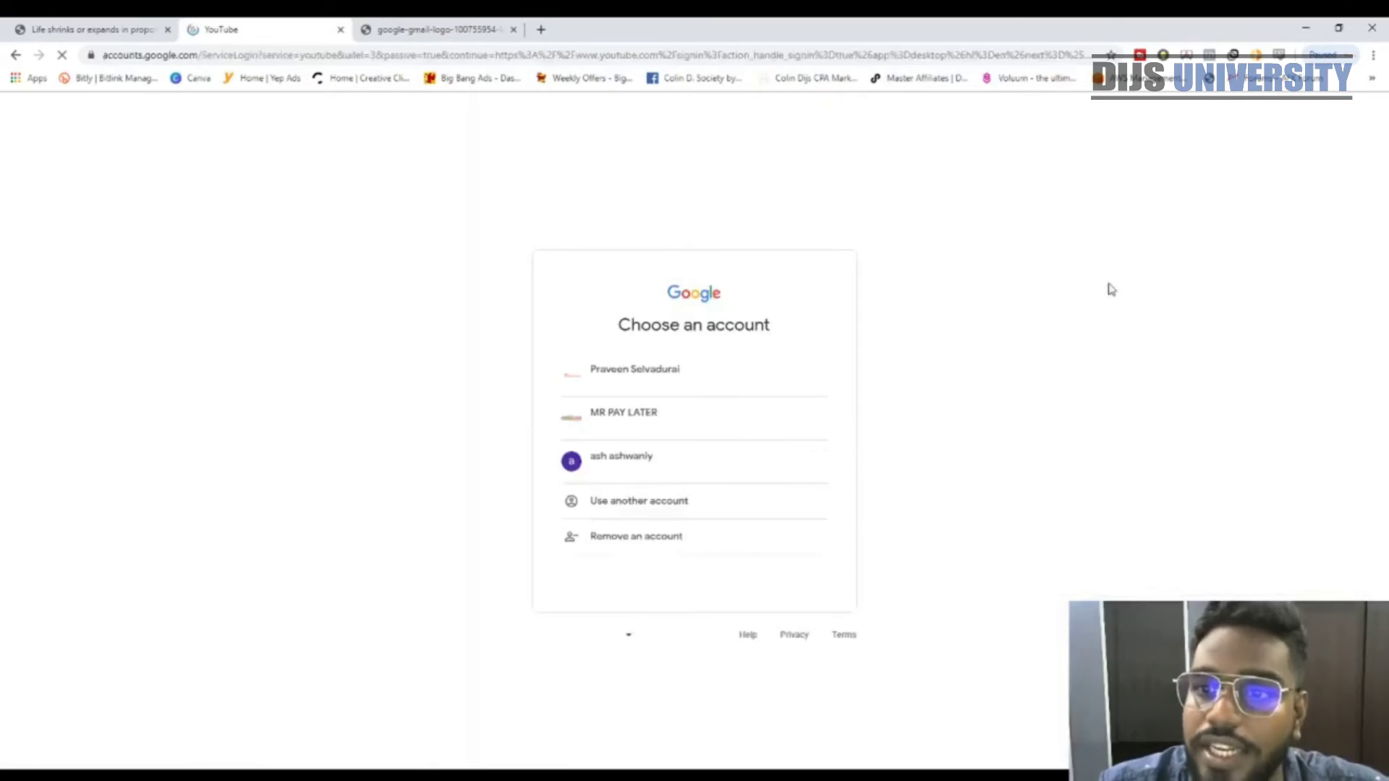
left_click(735, 369)
left_click(788, 481)
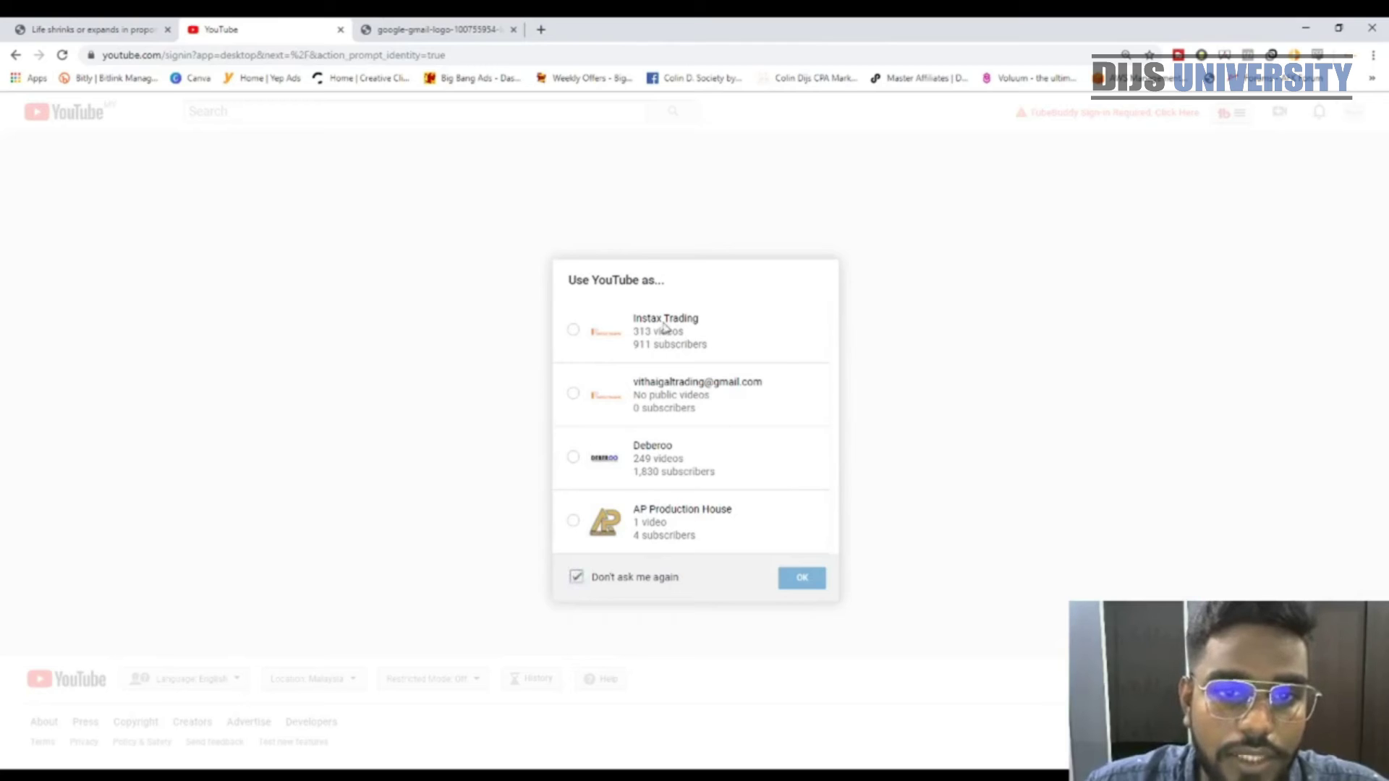
left_click(676, 398)
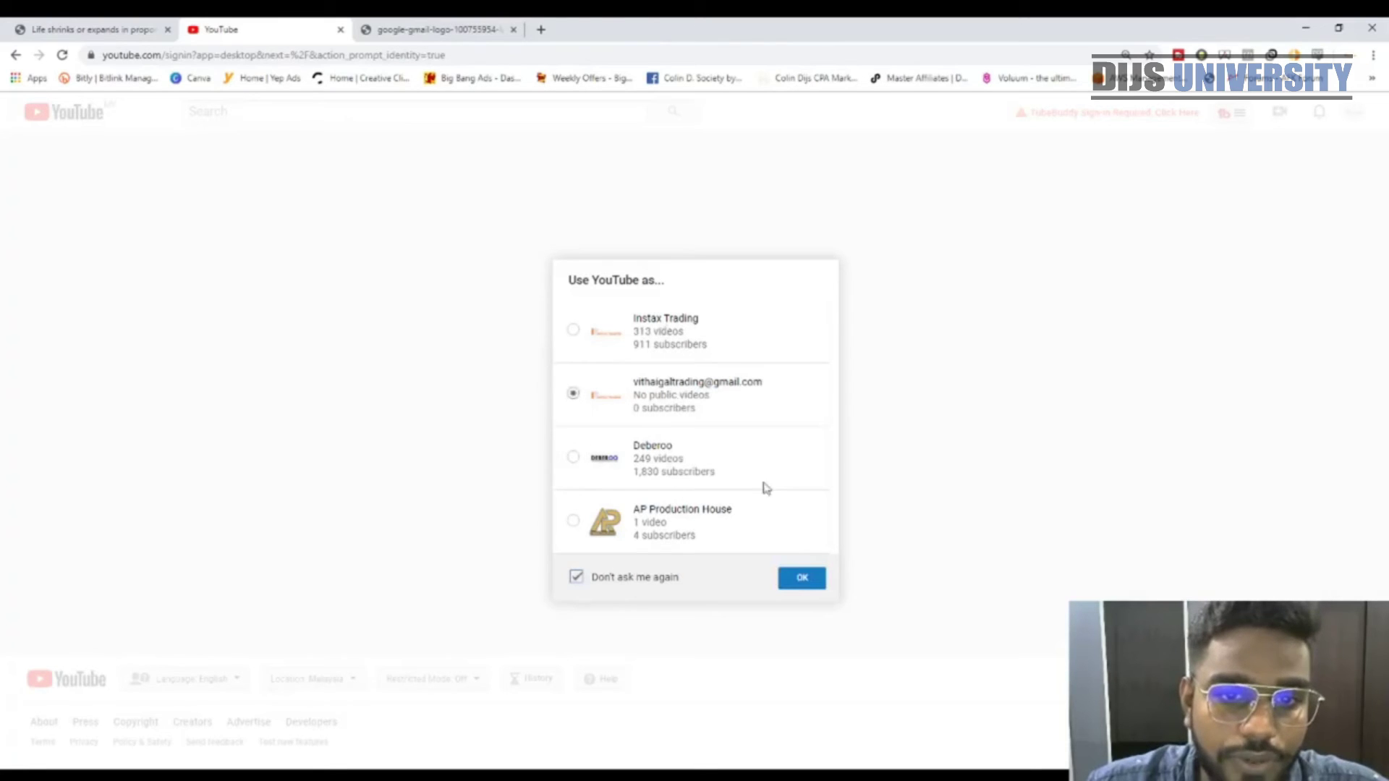
left_click(802, 578)
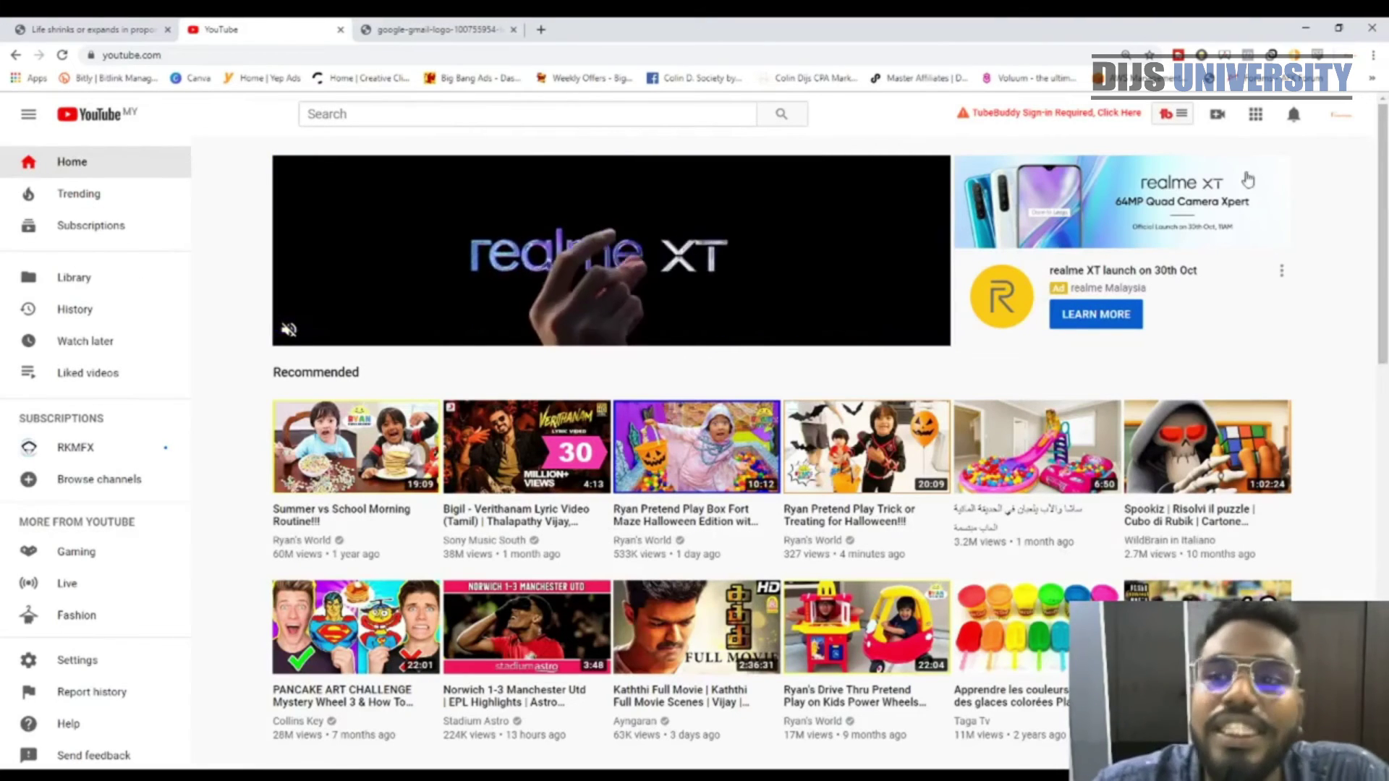
Step: Switch from the personal profile to the Deberoo channel
left_click(1343, 115)
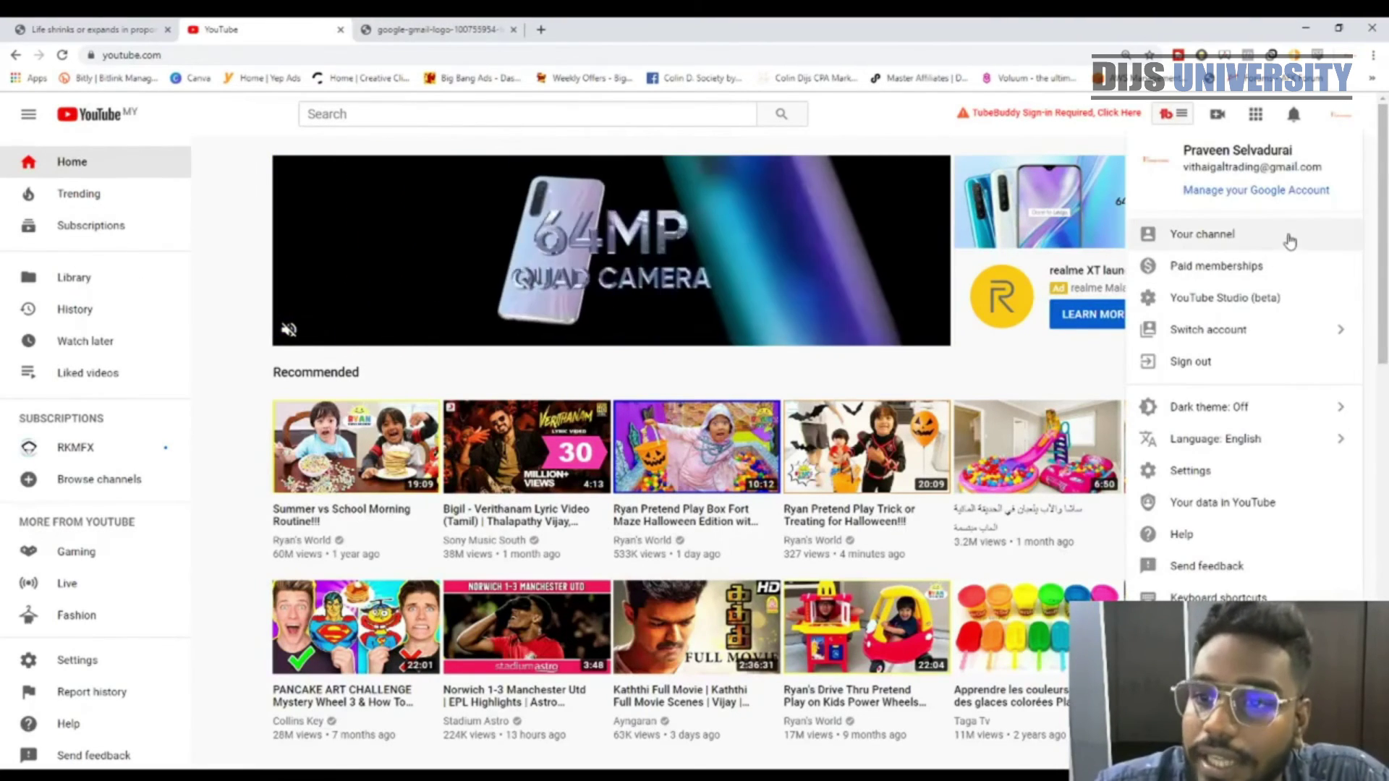
left_click(1308, 339)
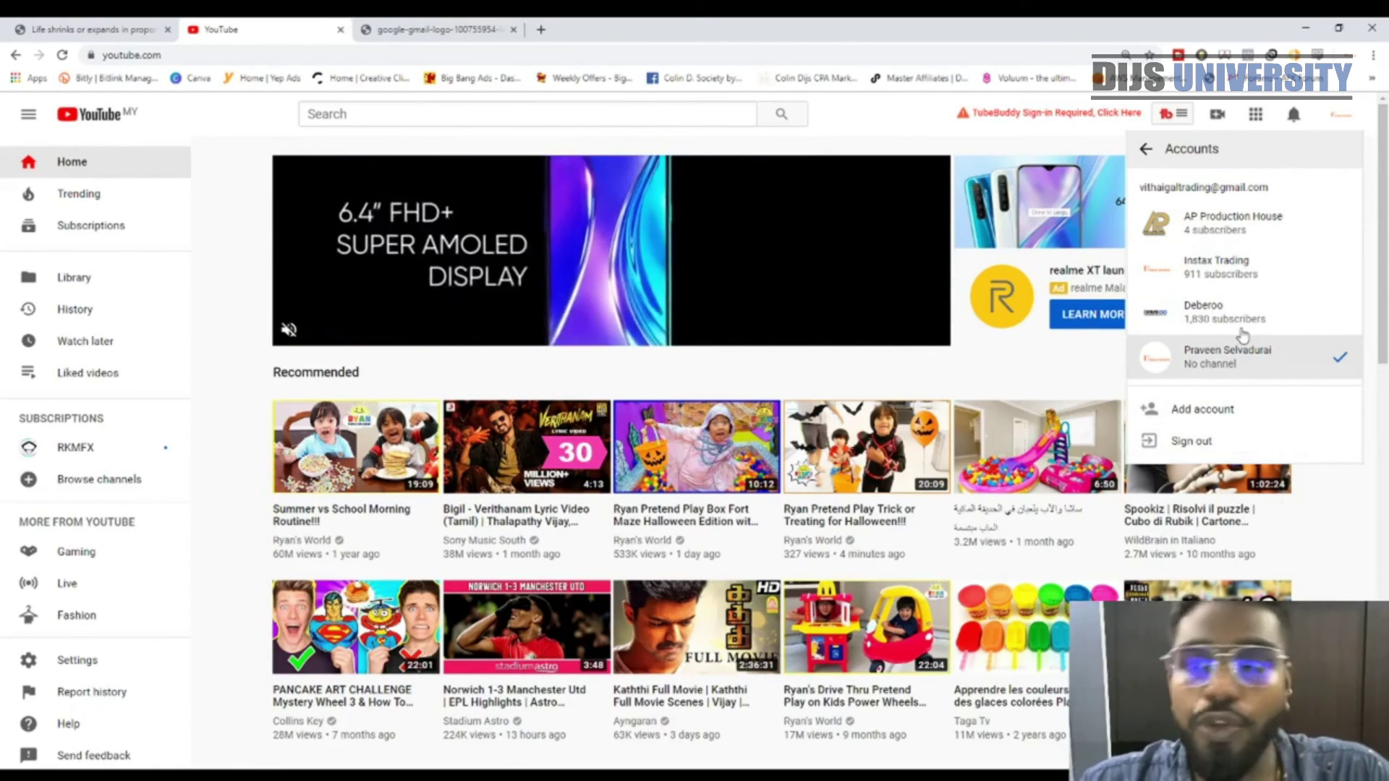
left_click(1235, 326)
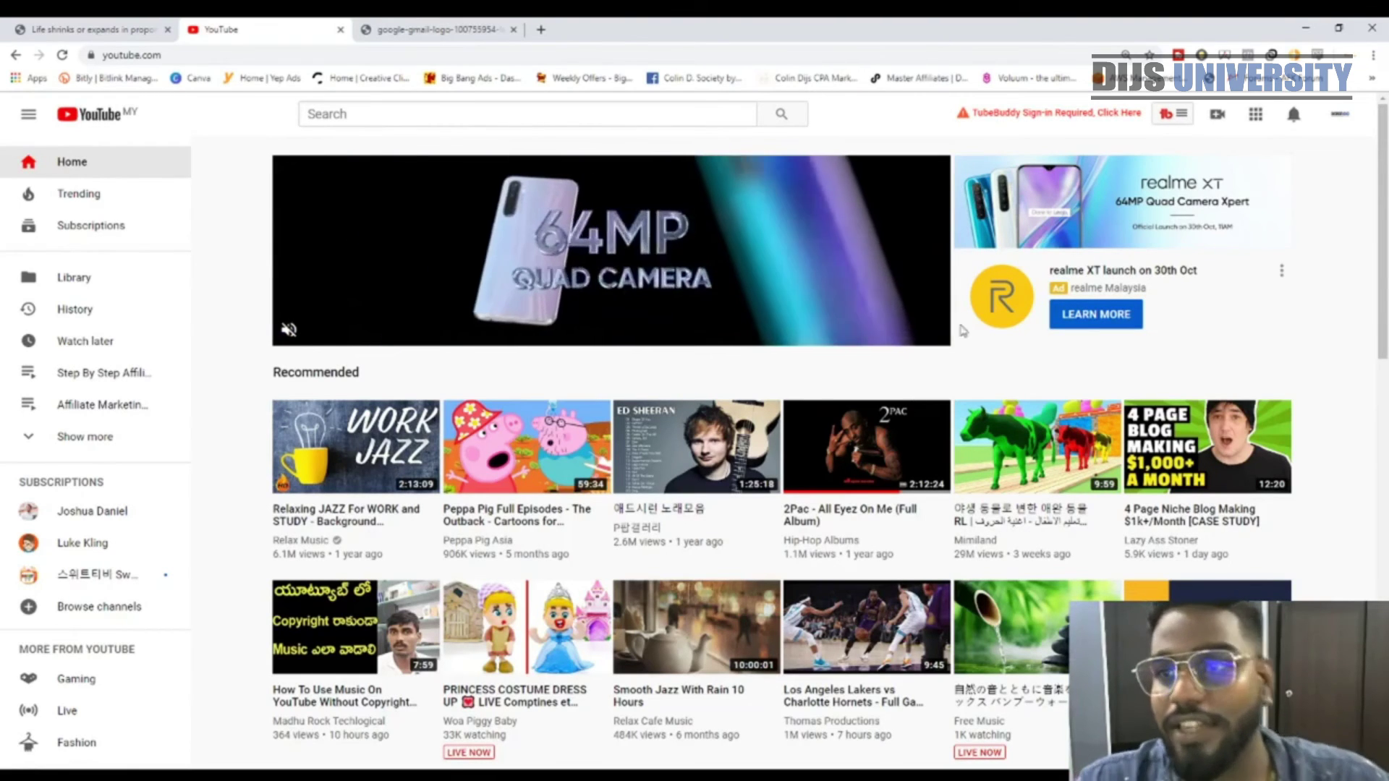
Step: Review the channels available under this Google account and select Deberoo again
left_click(1339, 118)
left_click(1295, 311)
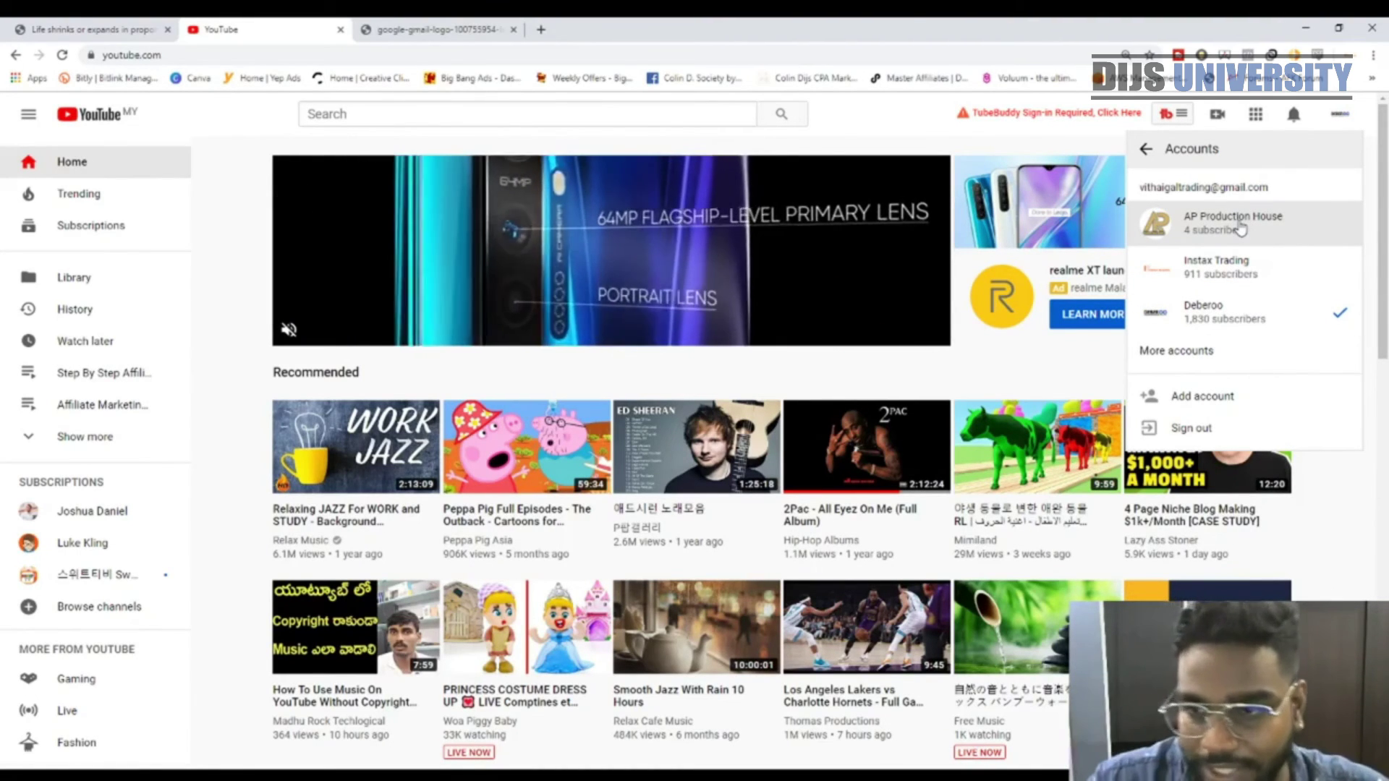
left_click(1222, 312)
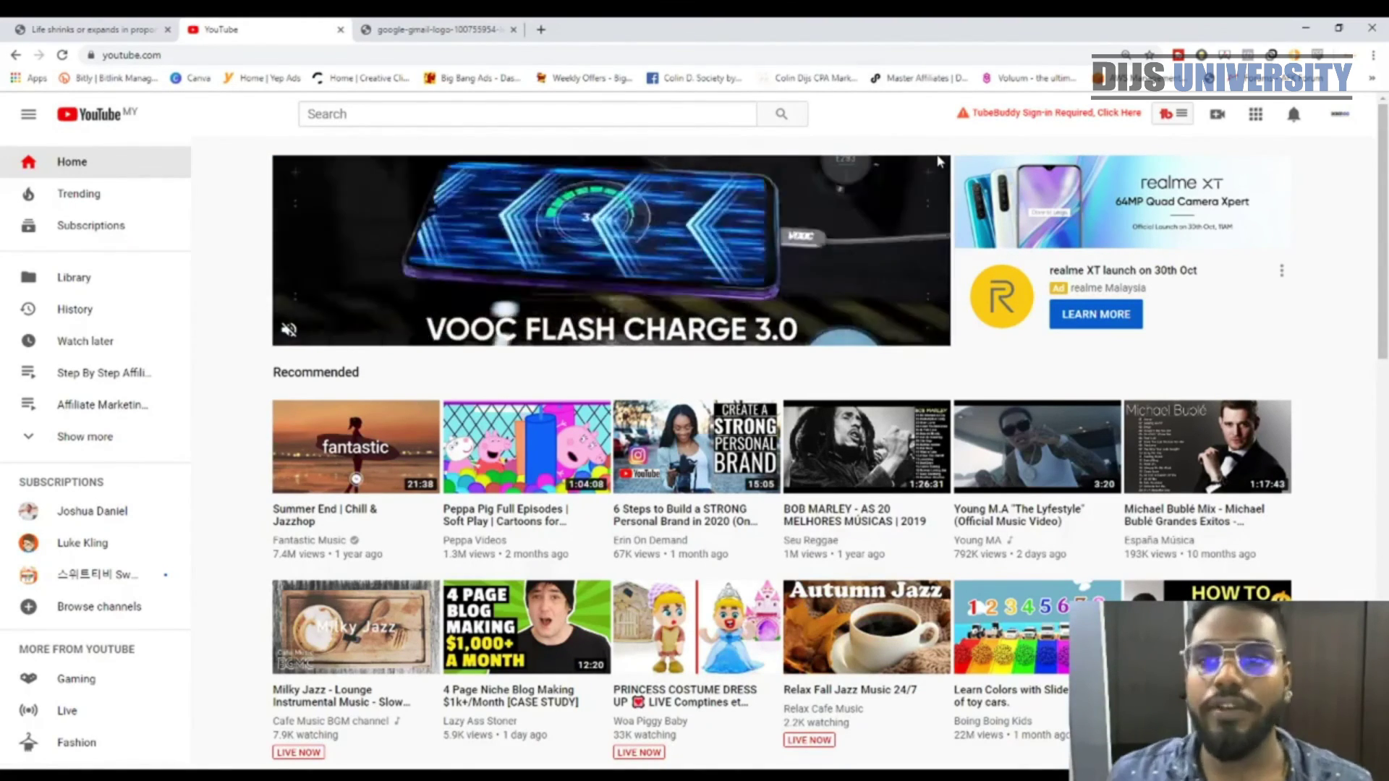
Step: Switch the active YouTube channel to Instax Trading
left_click(1341, 116)
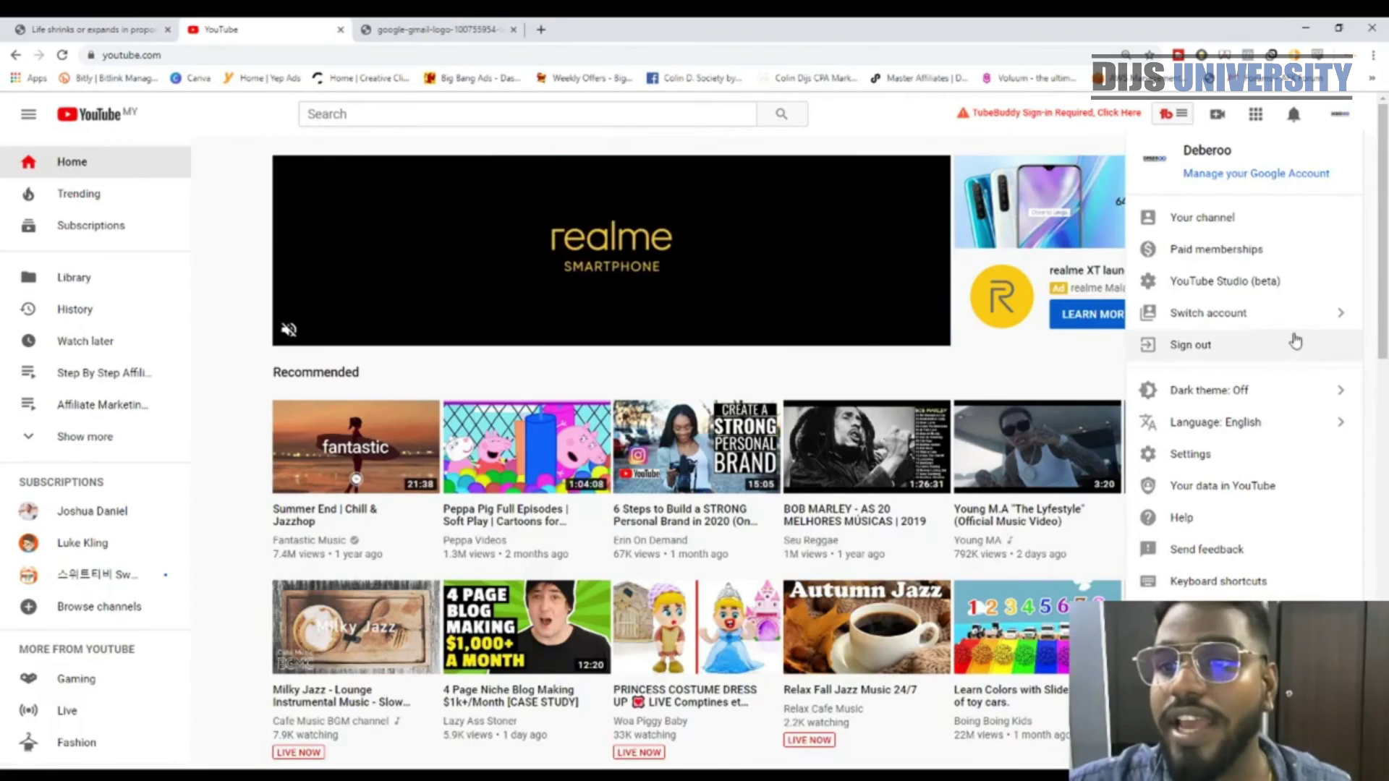
left_click(1244, 313)
left_click(1214, 265)
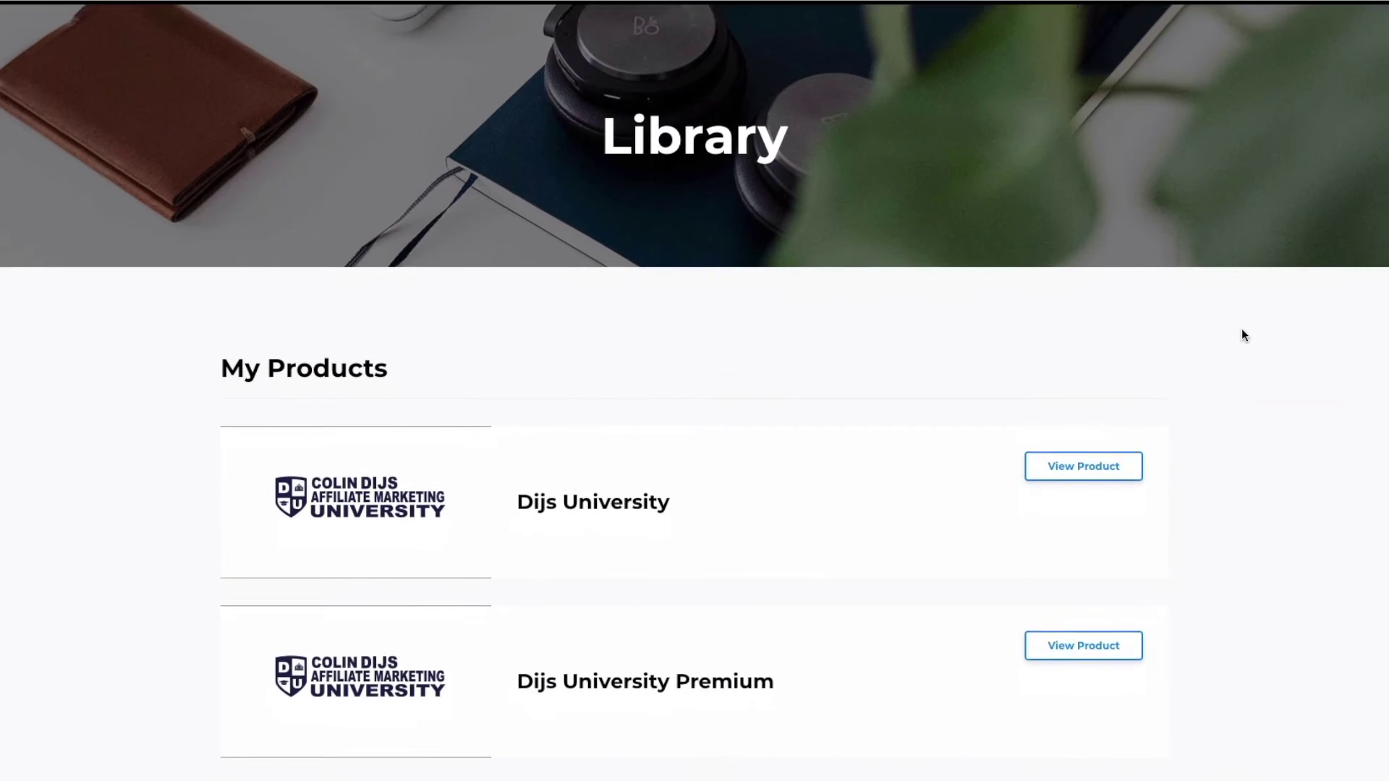
scroll(1242, 329, "down", 1)
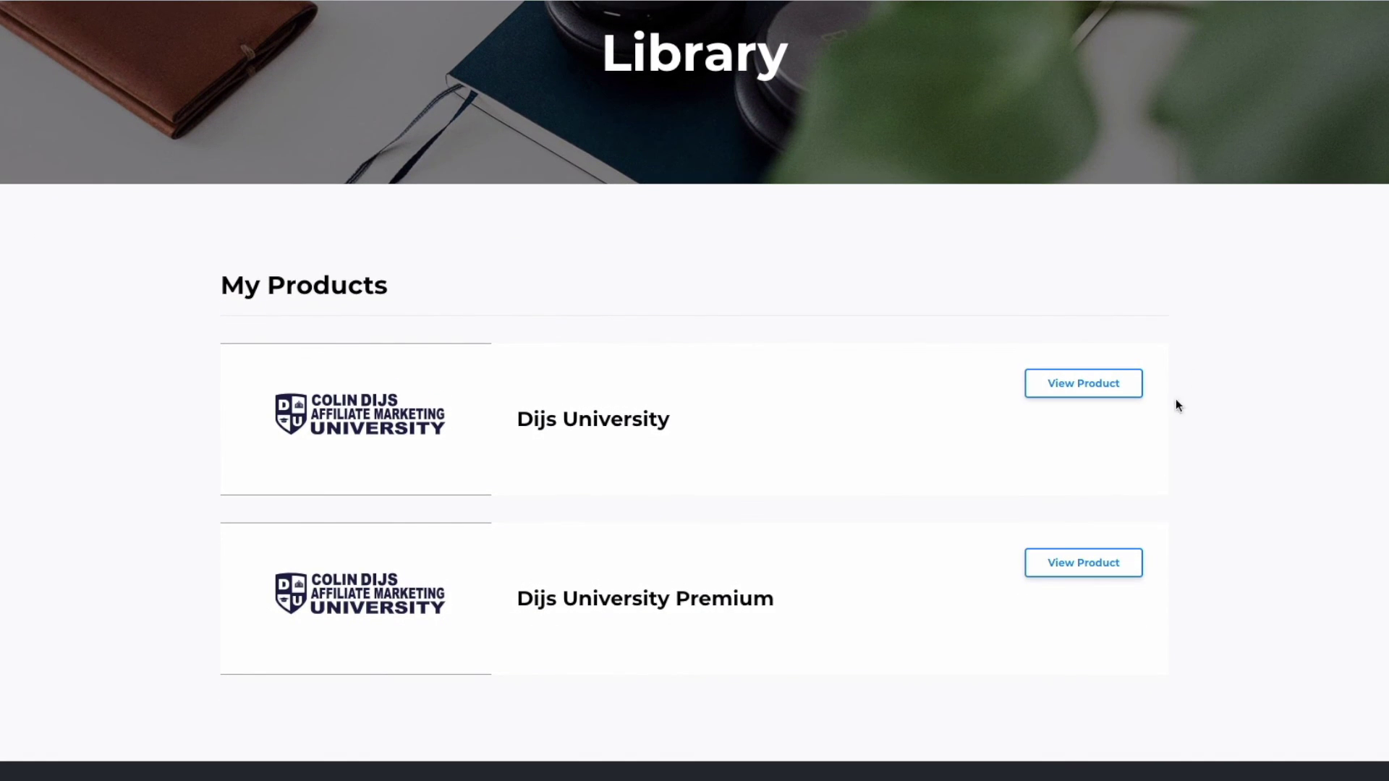
Step: Open the Dijs University Premium product and look through the lessons of the Intro to CPA Marketing Course
left_click(1083, 563)
scroll(1203, 338, "down", 1)
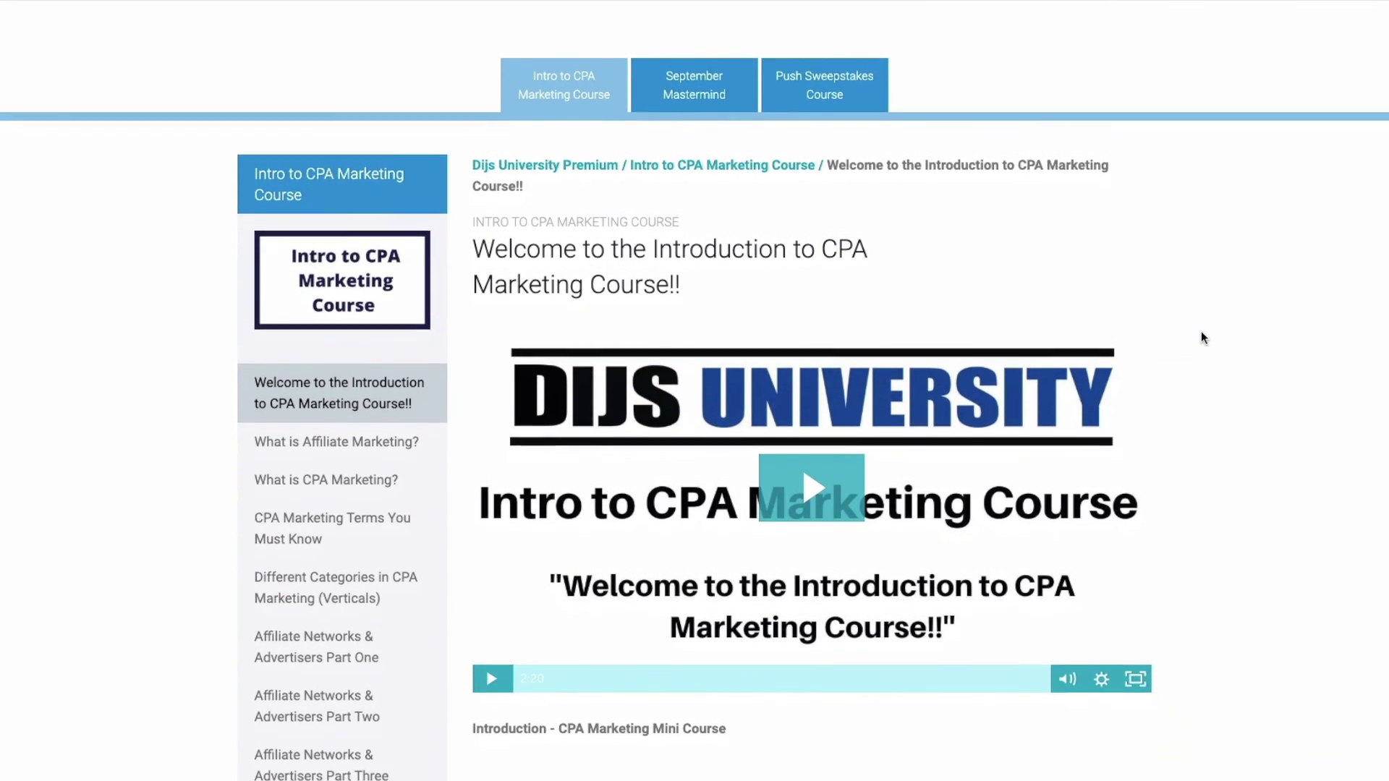
scroll(1203, 337, "down", 2)
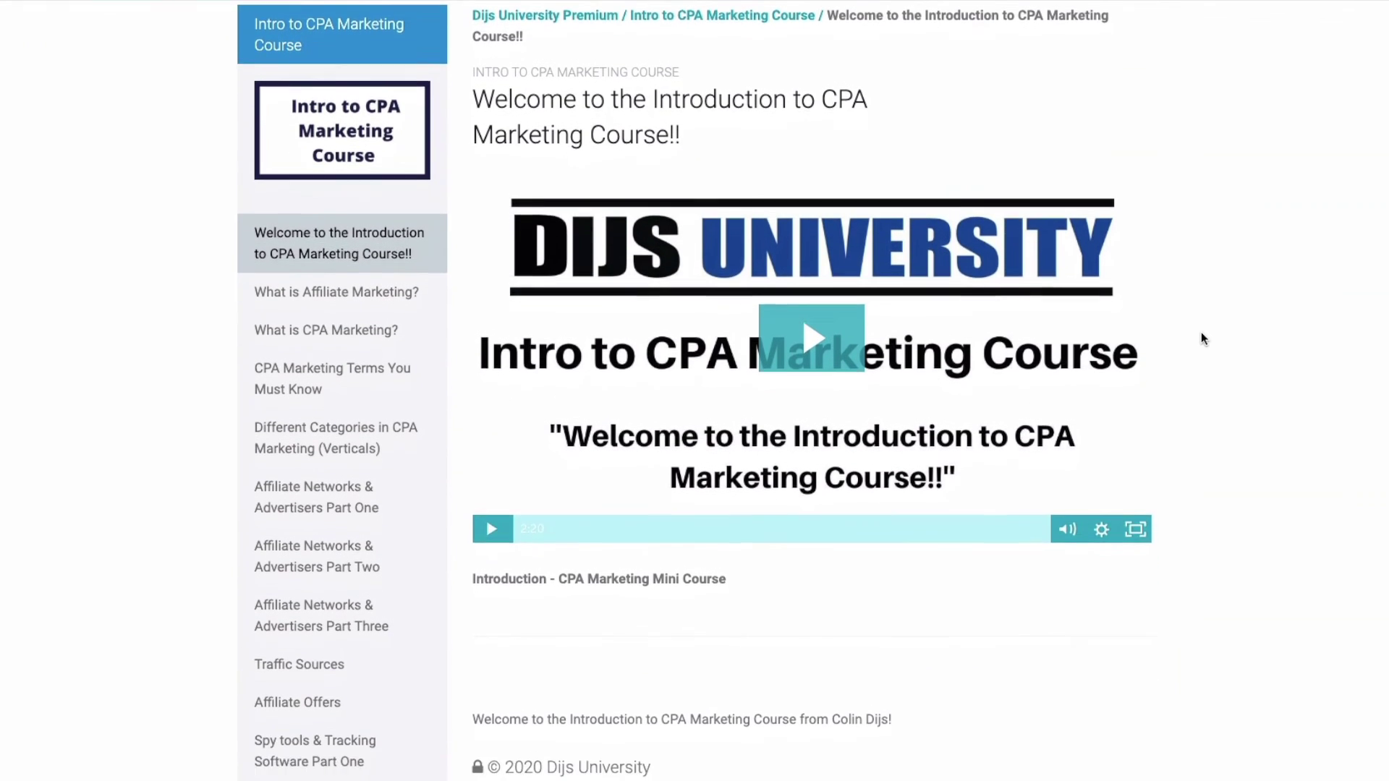
scroll(1203, 338, "down", 1)
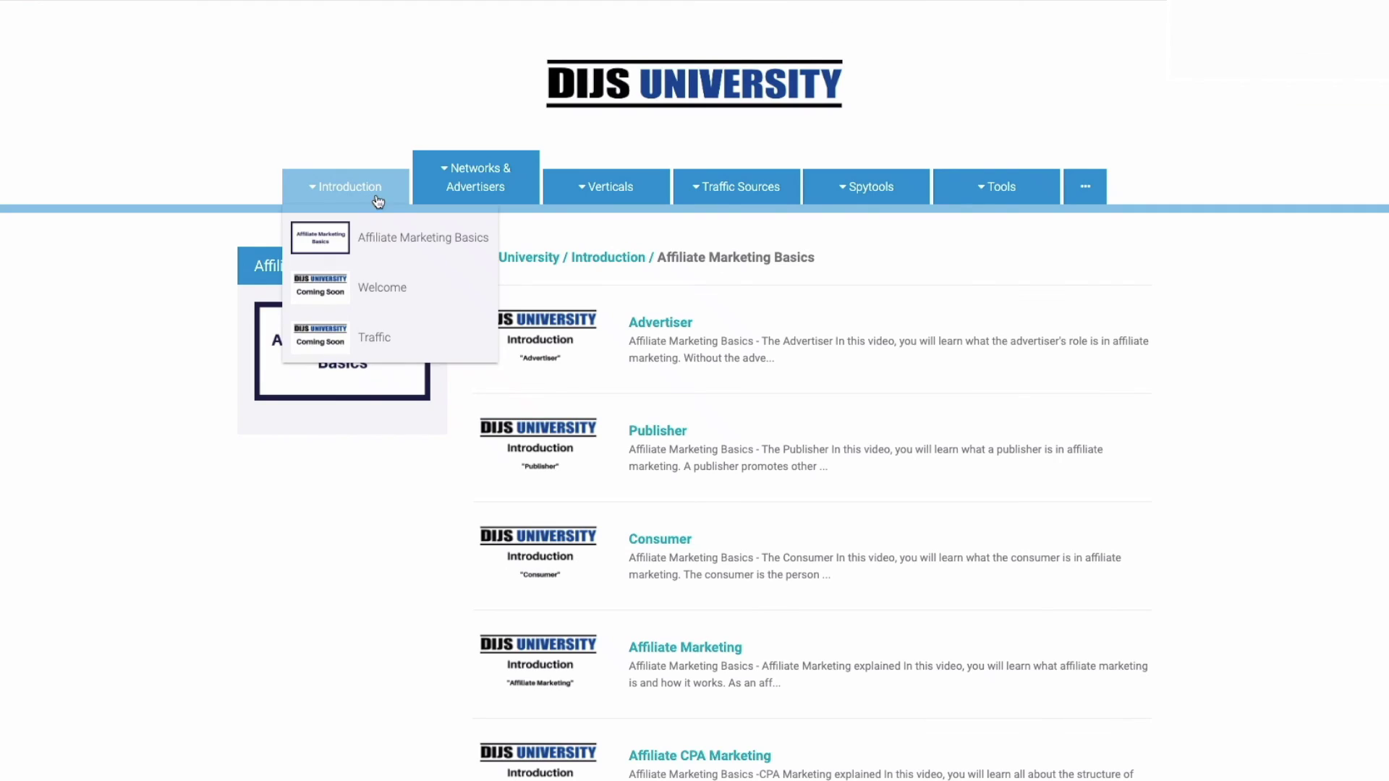
Step: Review the Dijs University course topics under Networks & Advertisers, Verticals and Traffic Sources
mouse_move(429, 201)
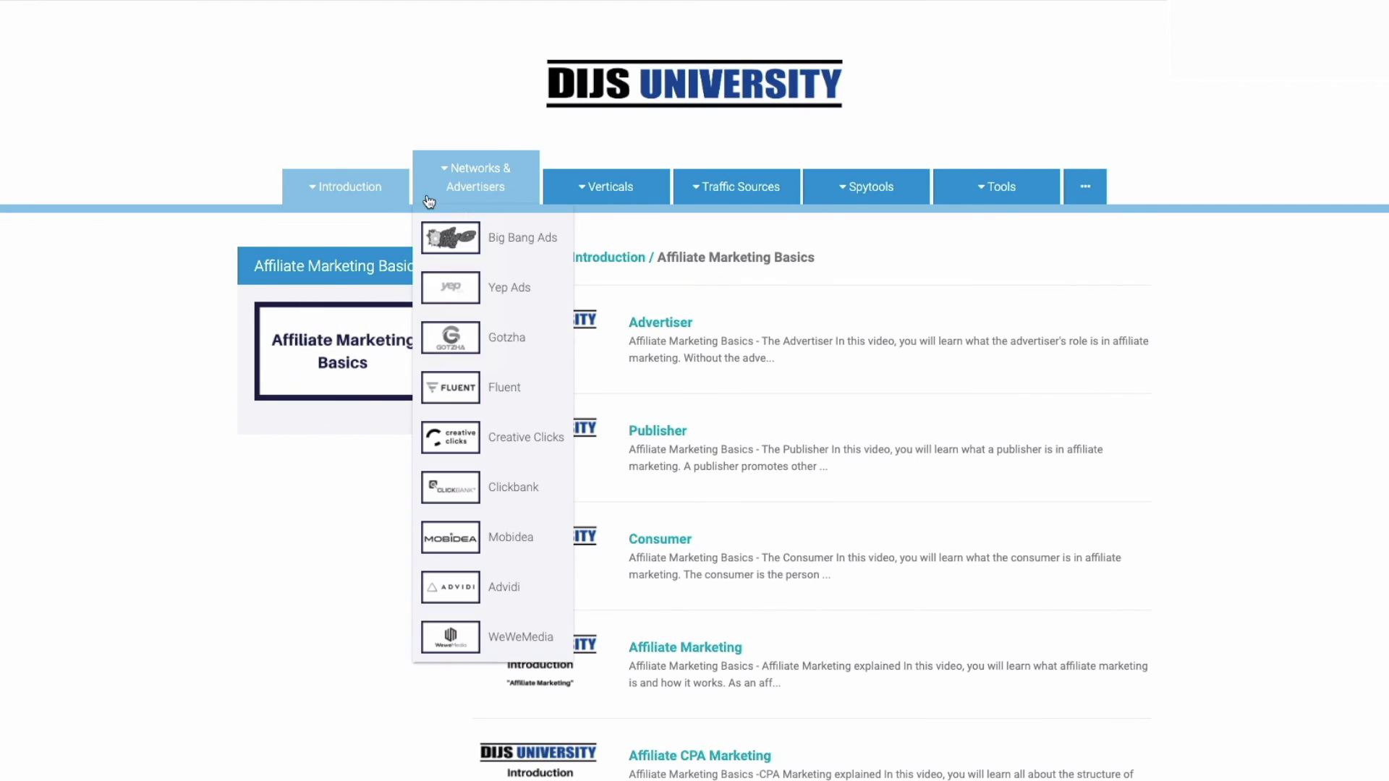
mouse_move(562, 200)
mouse_move(713, 199)
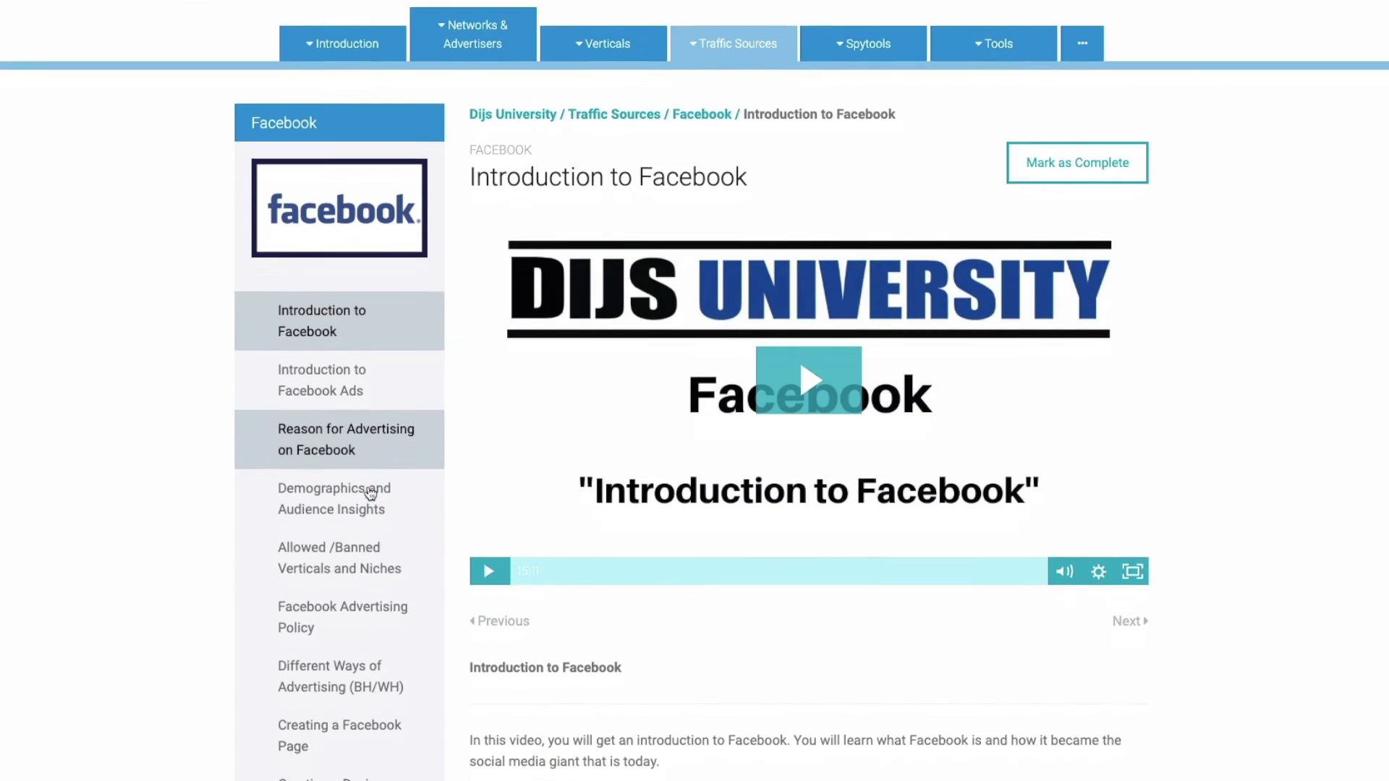
Step: Look through the Facebook course's lesson list and the Zeropark quick start guides in the traffic sources section
scroll(371, 494, "down", 2)
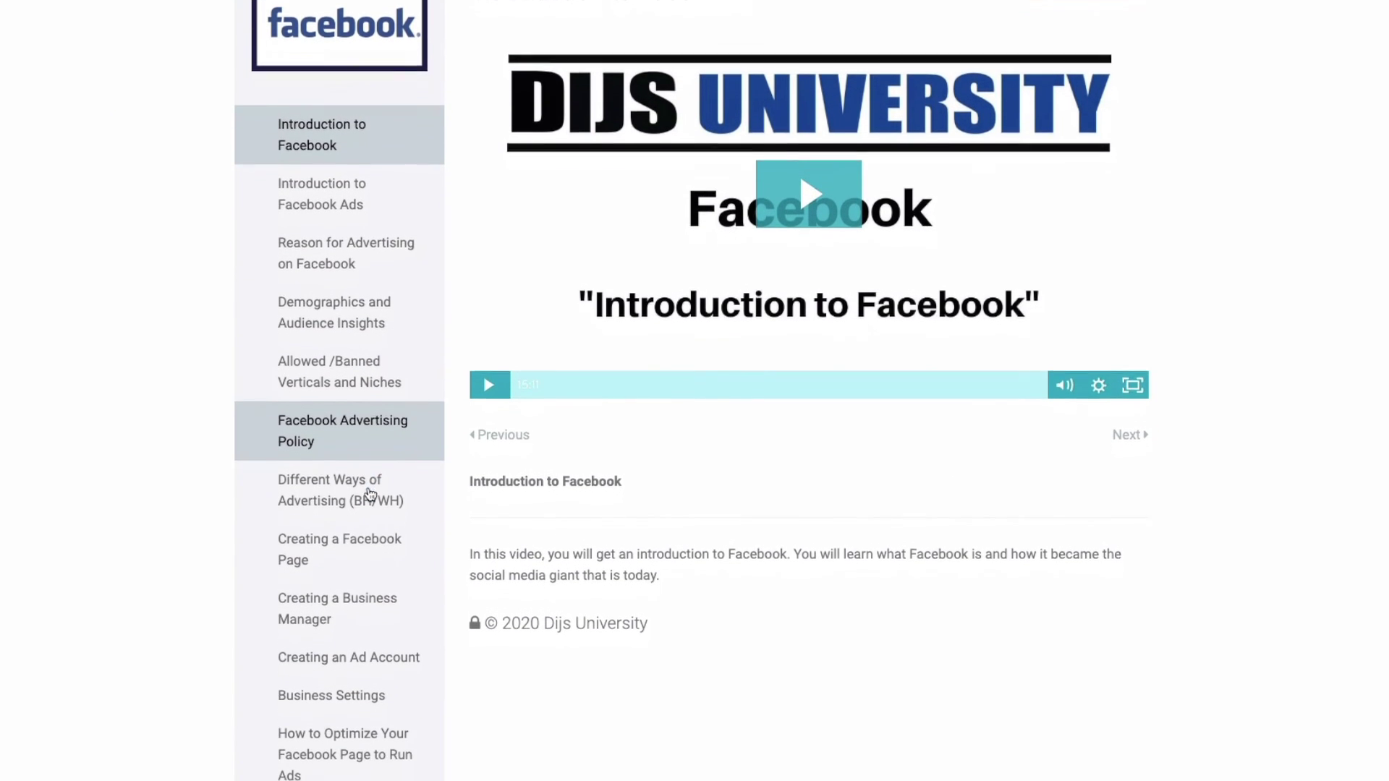
scroll(369, 494, "down", 3)
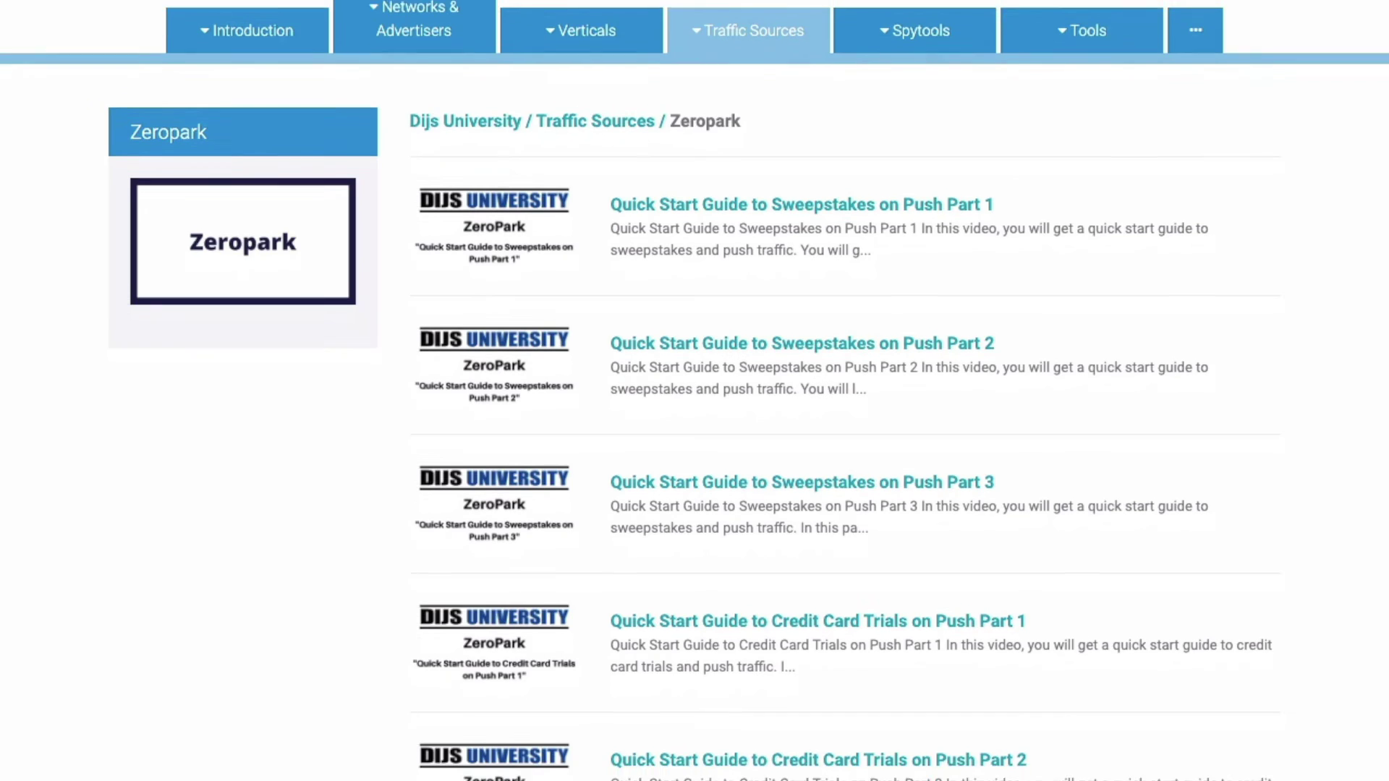
scroll(694, 391, "down", 4)
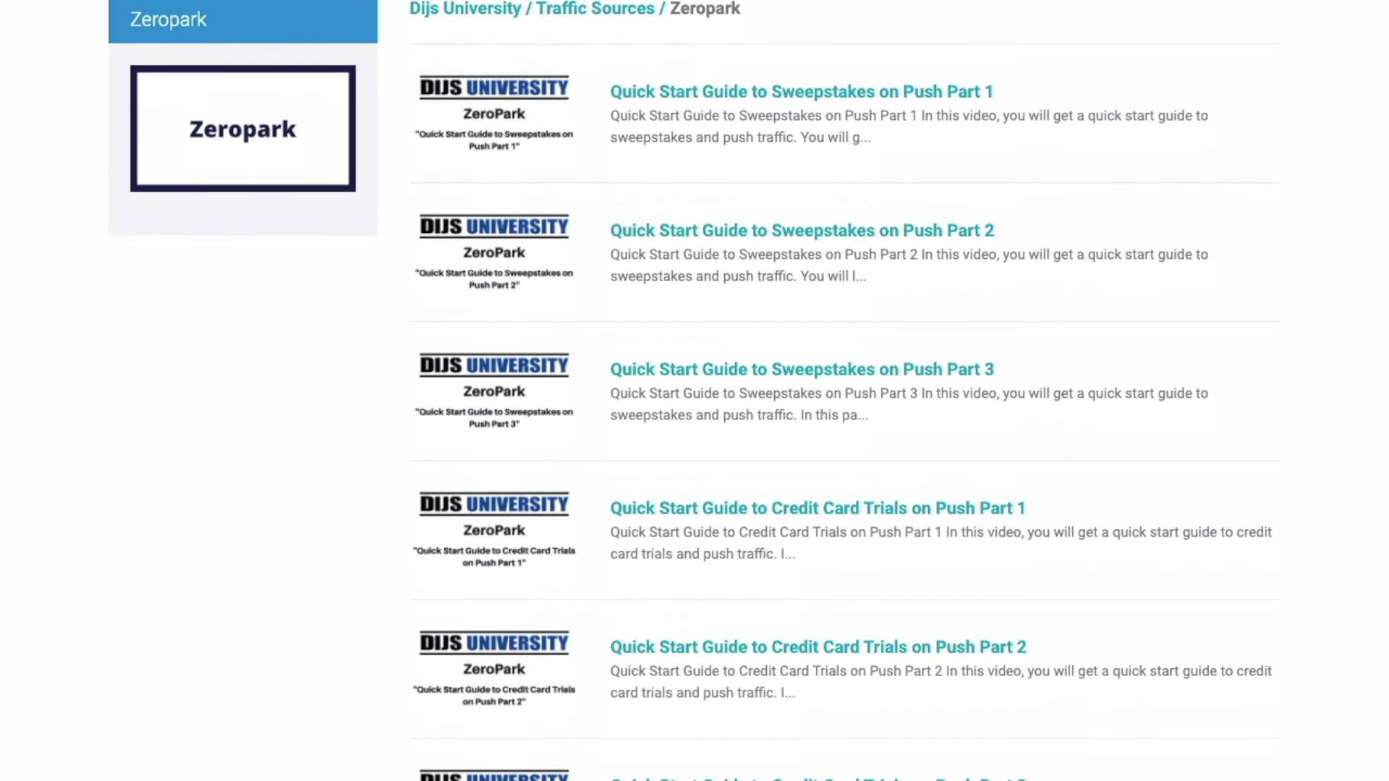
scroll(694, 391, "up", 3)
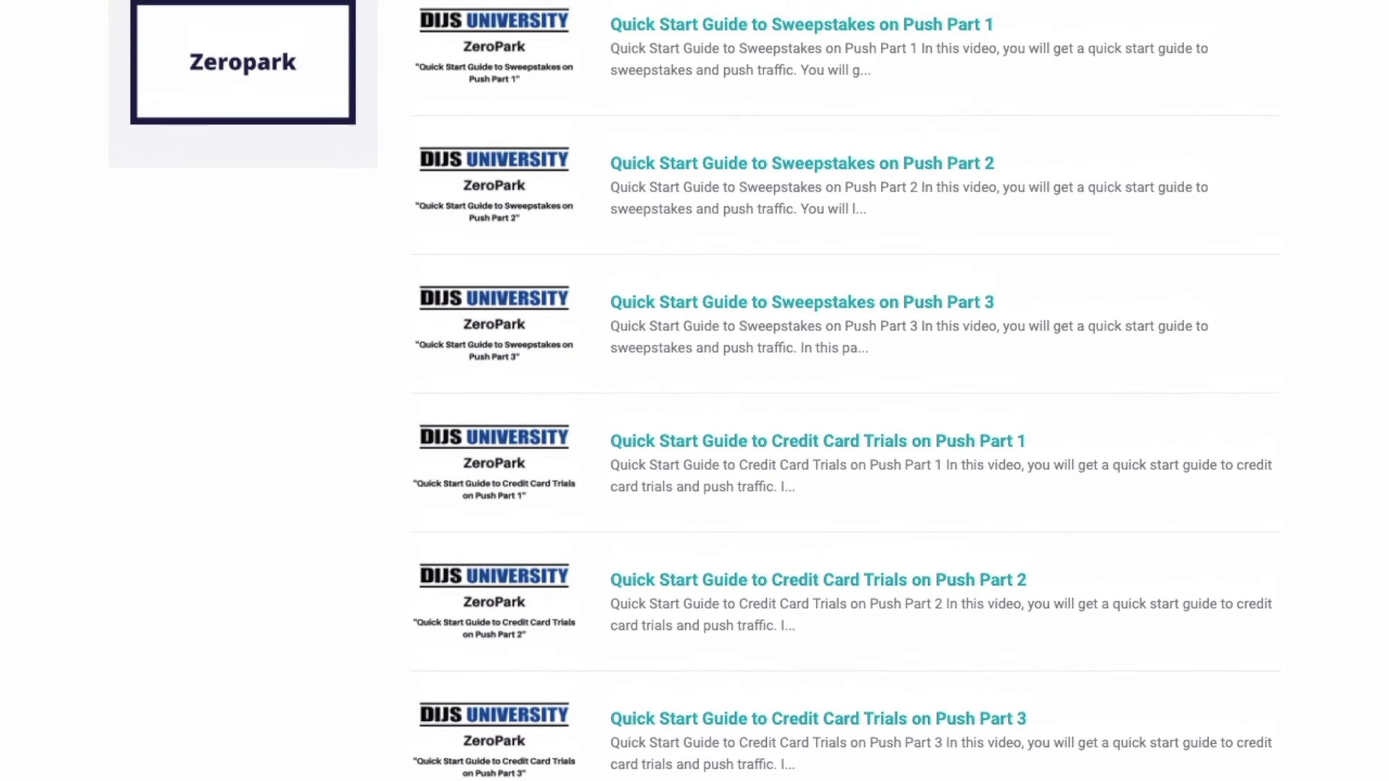